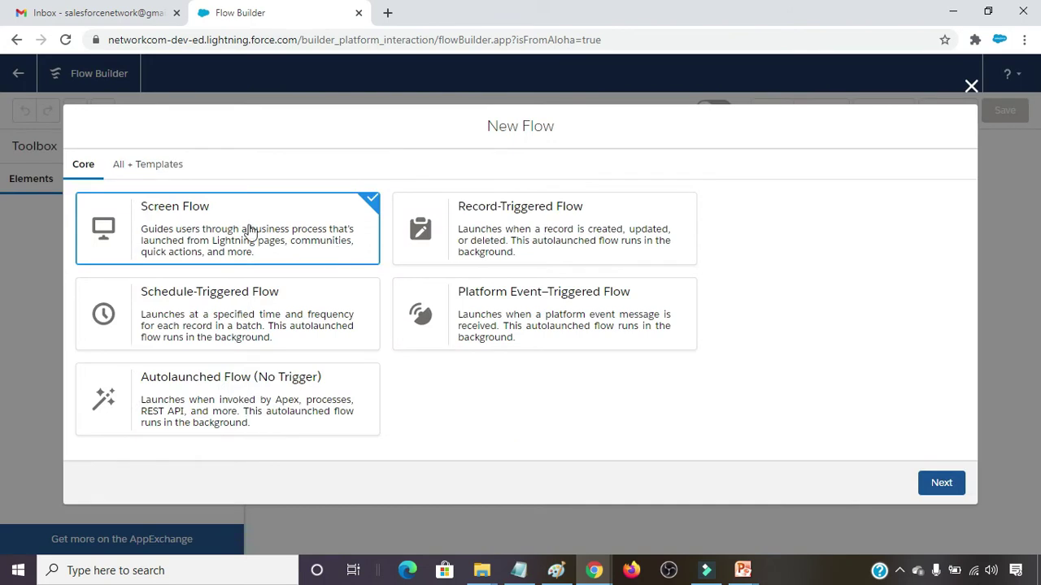
# - Create a new Screen Flow using the Freeform building layout
pyautogui.click(257, 237)
pyautogui.click(940, 485)
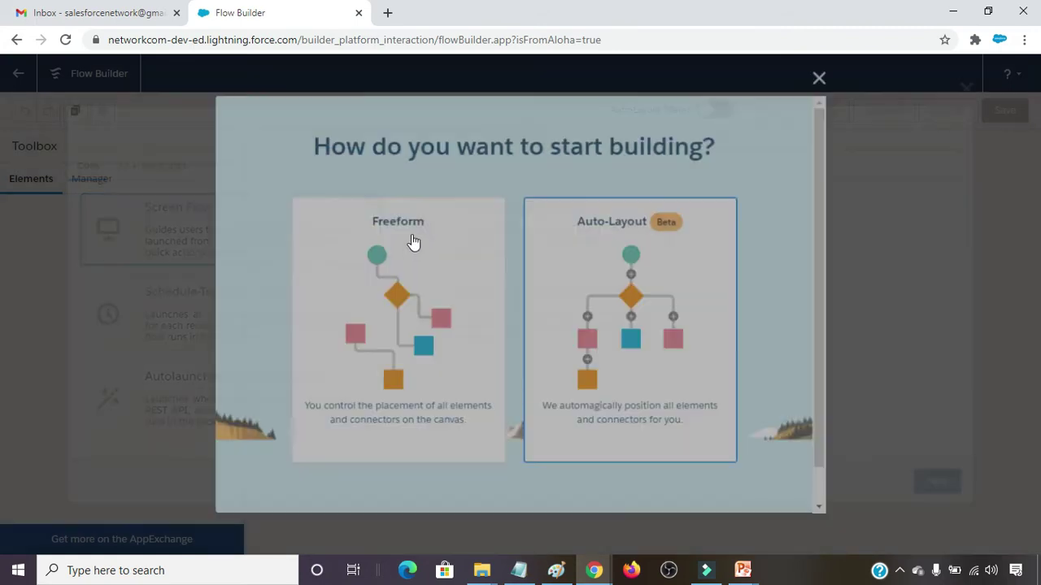
pyautogui.click(396, 285)
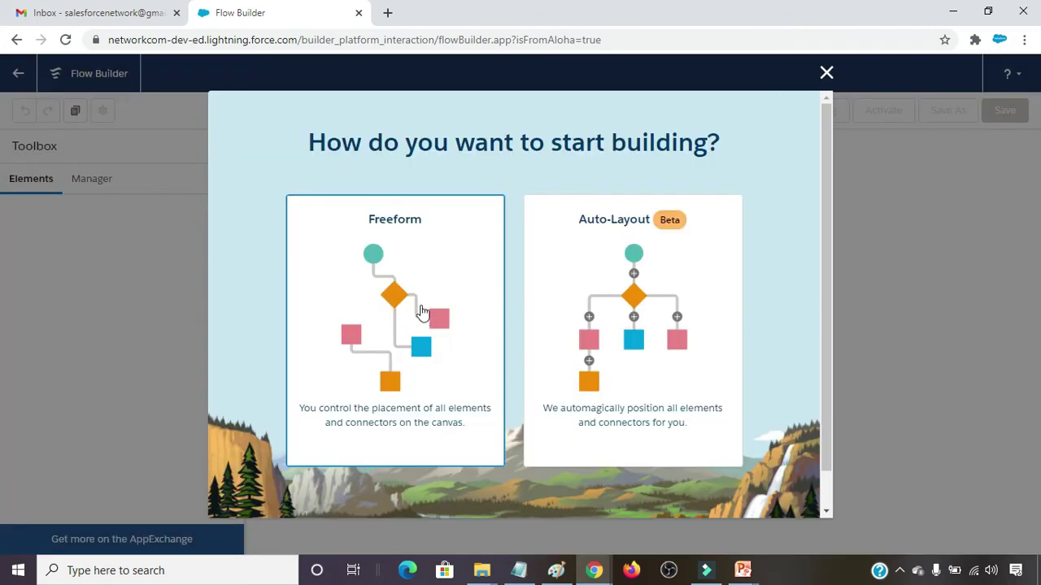
pyautogui.doubleClick(396, 288)
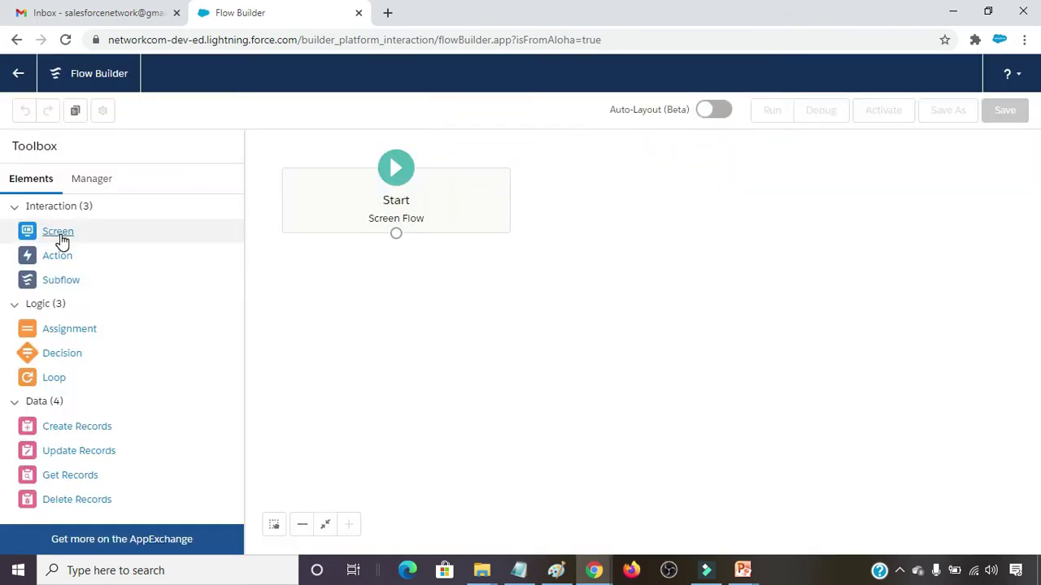
# - Add a Screen element below Start and label it New Account with the API name New_Account
pyautogui.moveTo(68, 241); pyautogui.dragTo(383, 279)
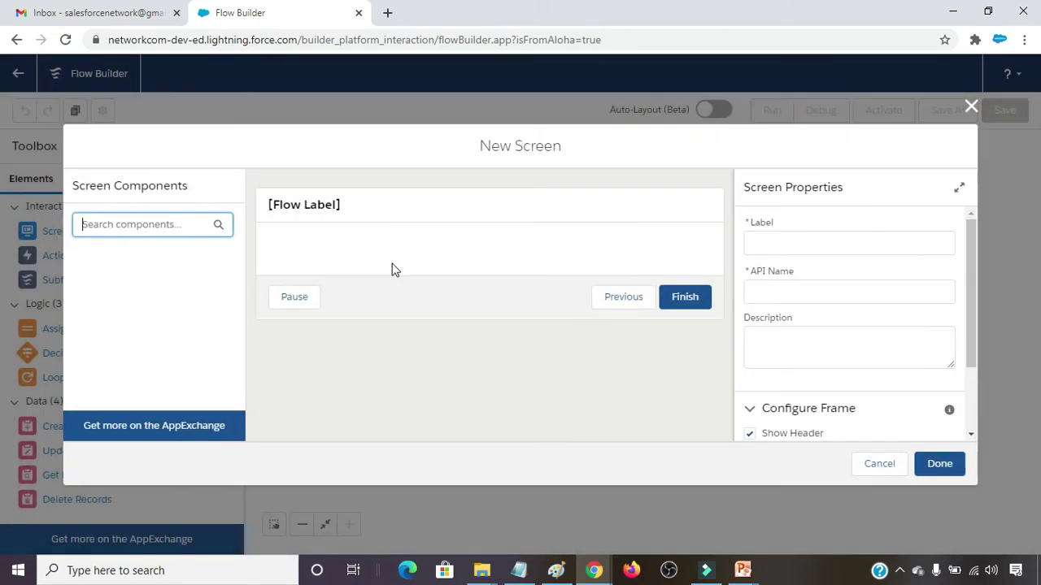
pyautogui.click(787, 241)
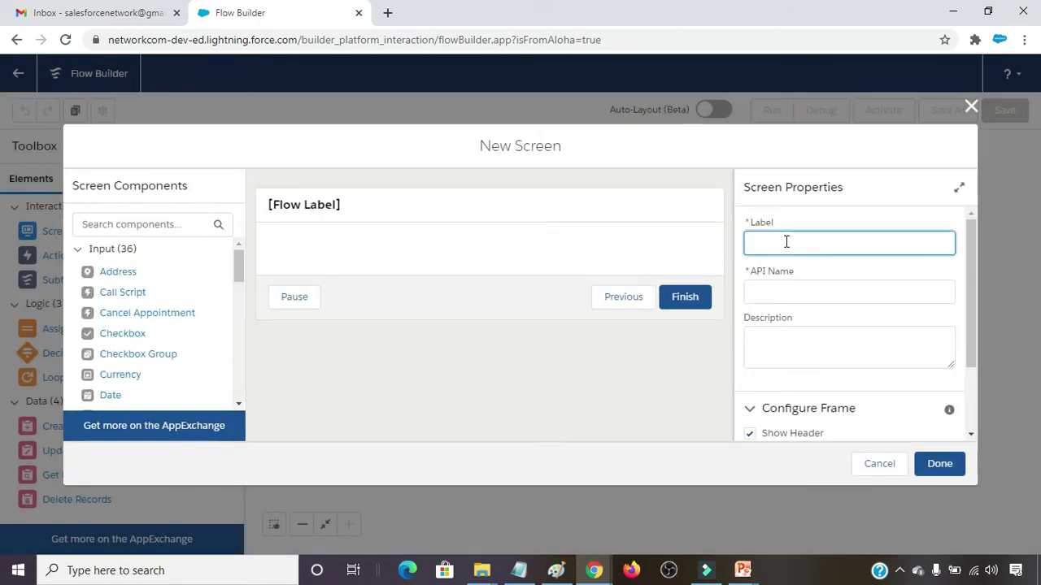
pyautogui.write('New Account')
pyautogui.press('Tab')
pyautogui.press('Tab')
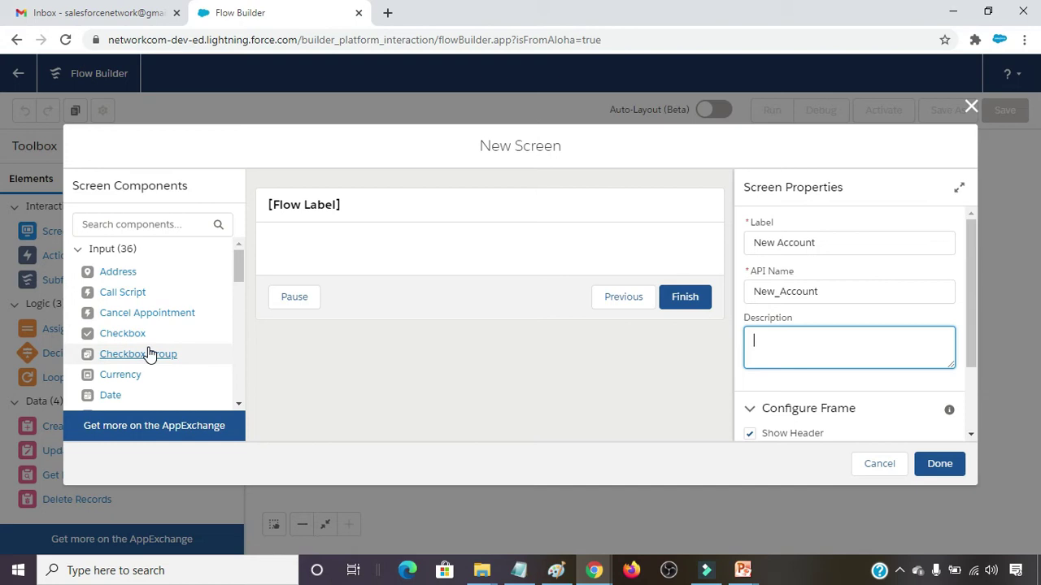
# - Add a Text input component to the screen, labelled Account Name with the API name Account_Name
pyautogui.scroll(-3, 150, 348)
pyautogui.scroll(-4, 148, 348)
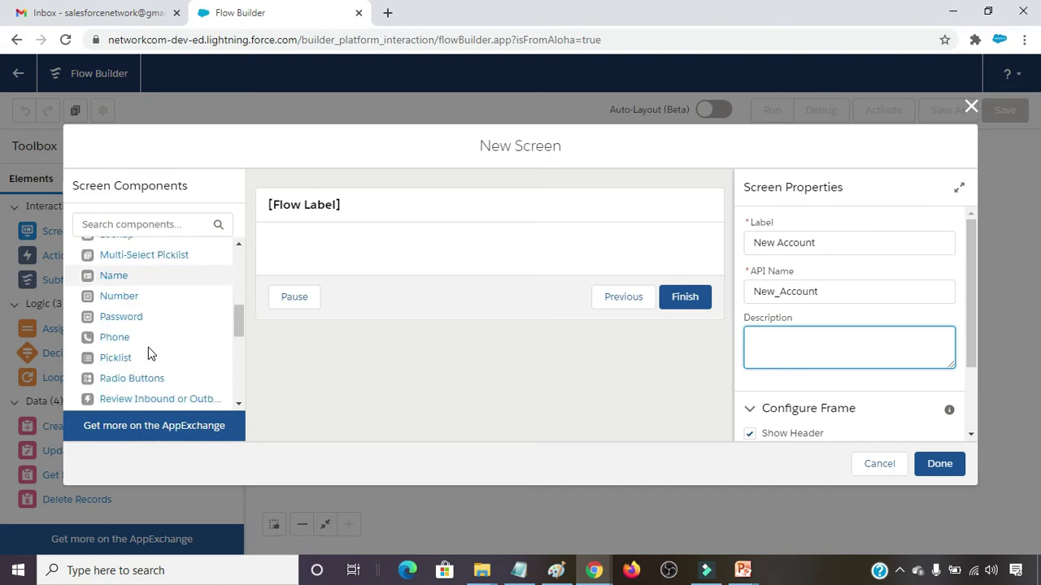
pyautogui.scroll(-4, 148, 349)
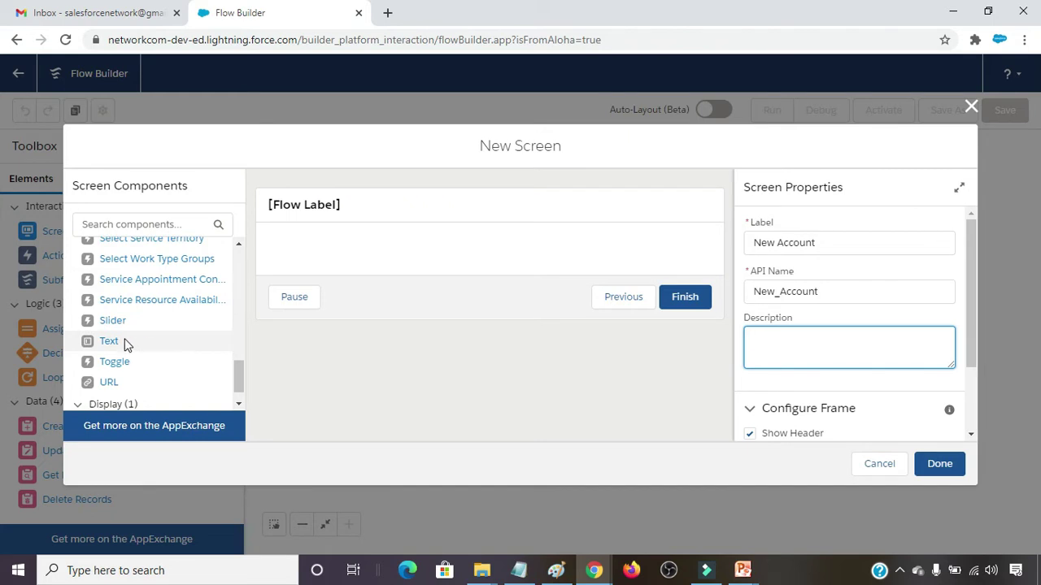
pyautogui.click(109, 341)
pyautogui.click(786, 244)
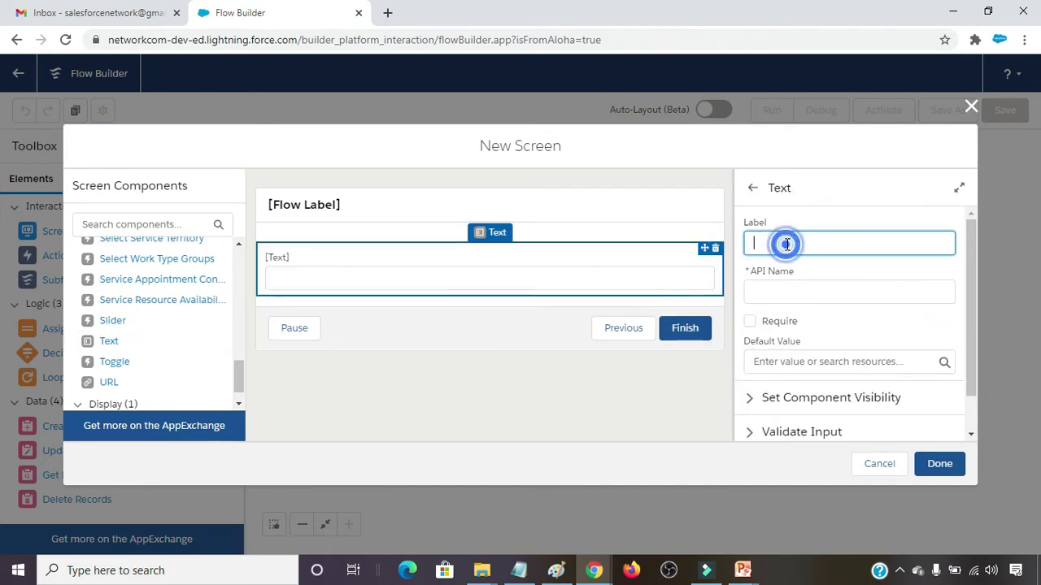
pyautogui.write('Account Name')
pyautogui.press('Tab')
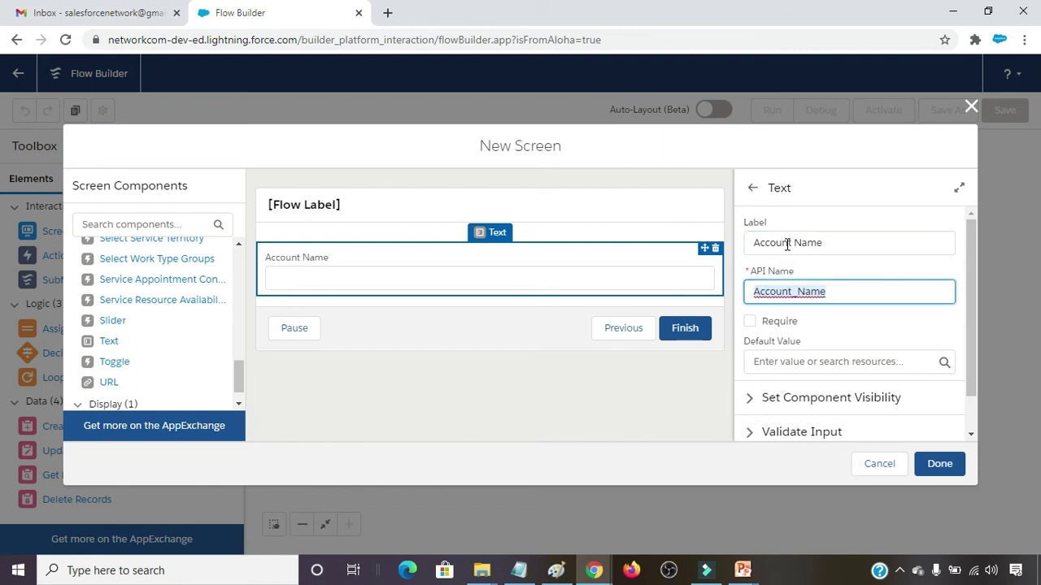
# - Add a second Text input component labelled Phone Number below the Account Name field
pyautogui.click(110, 342)
pyautogui.click(766, 248)
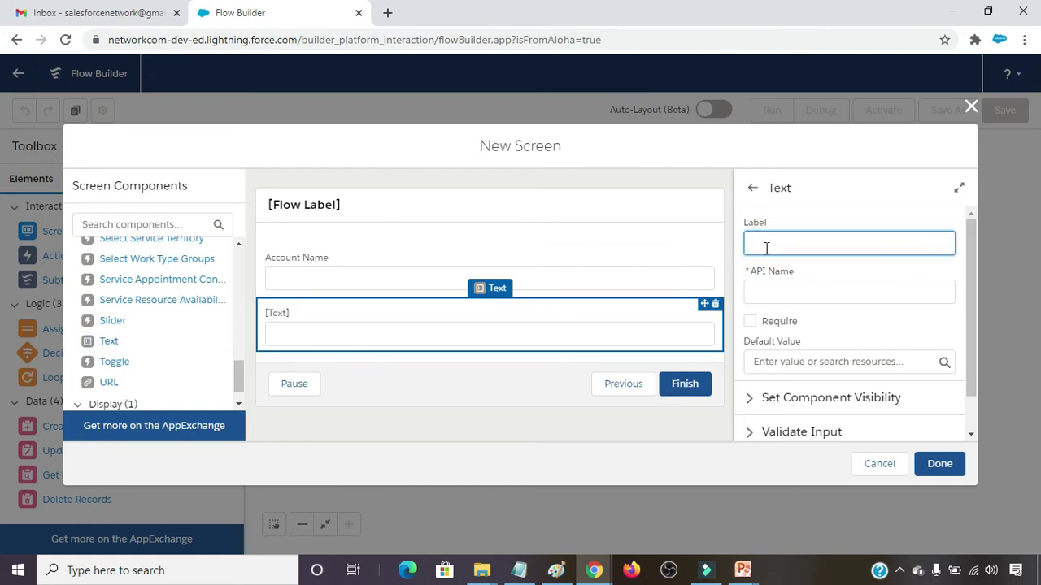
pyautogui.write('Phone Number')
pyautogui.click(443, 390)
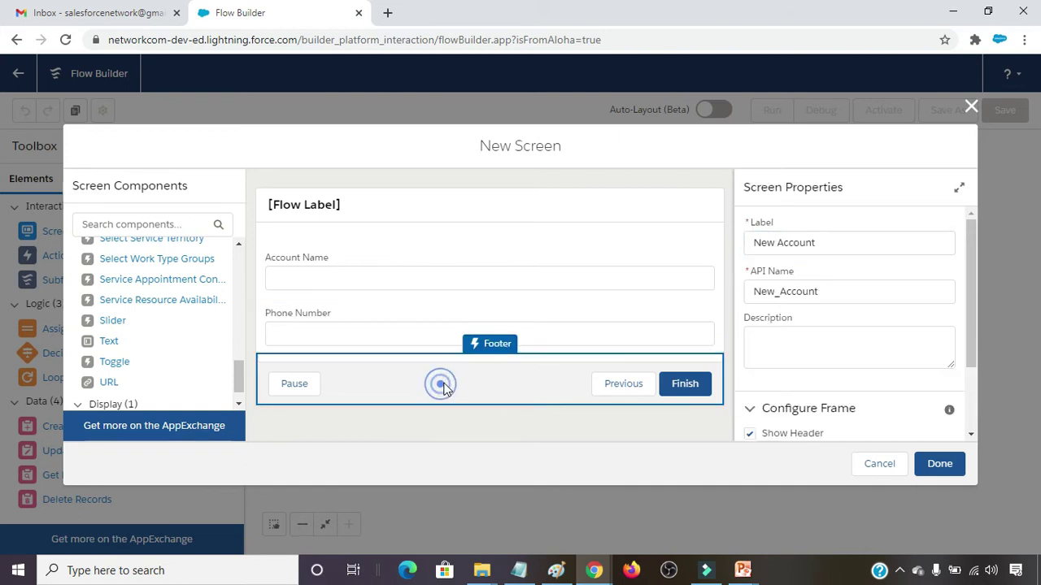
# - Turn off the Previous and Pause navigation options for the New Account screen and finish the screen element
pyautogui.scroll(-2, 856, 317)
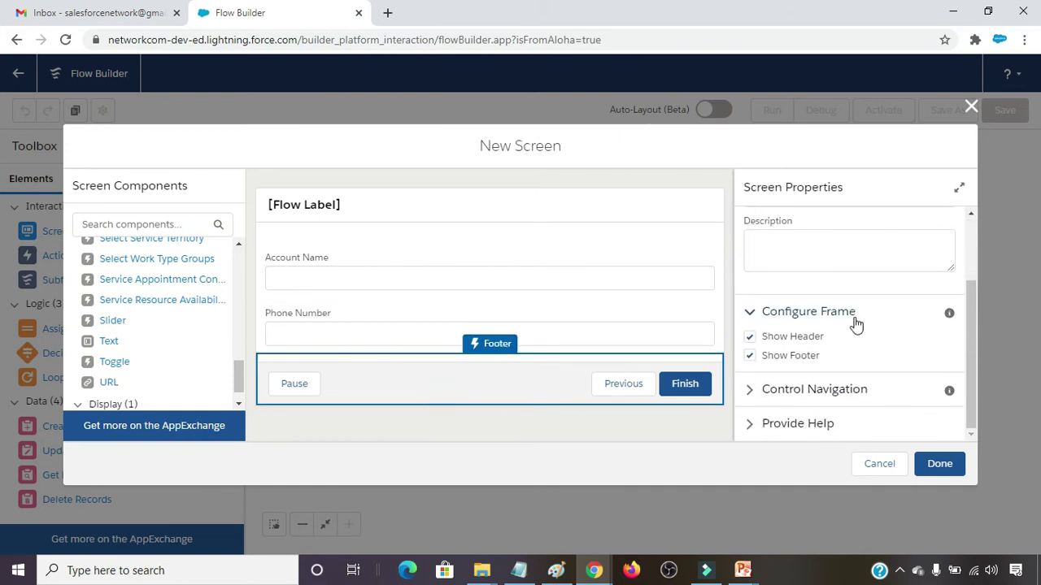
pyautogui.click(752, 393)
pyautogui.scroll(-2, 838, 382)
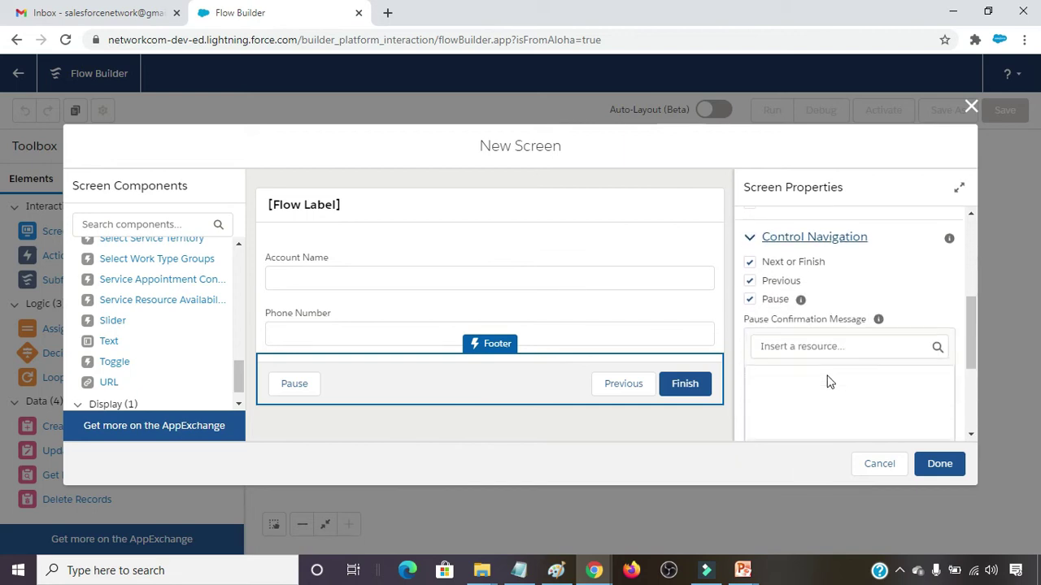
pyautogui.click(750, 282)
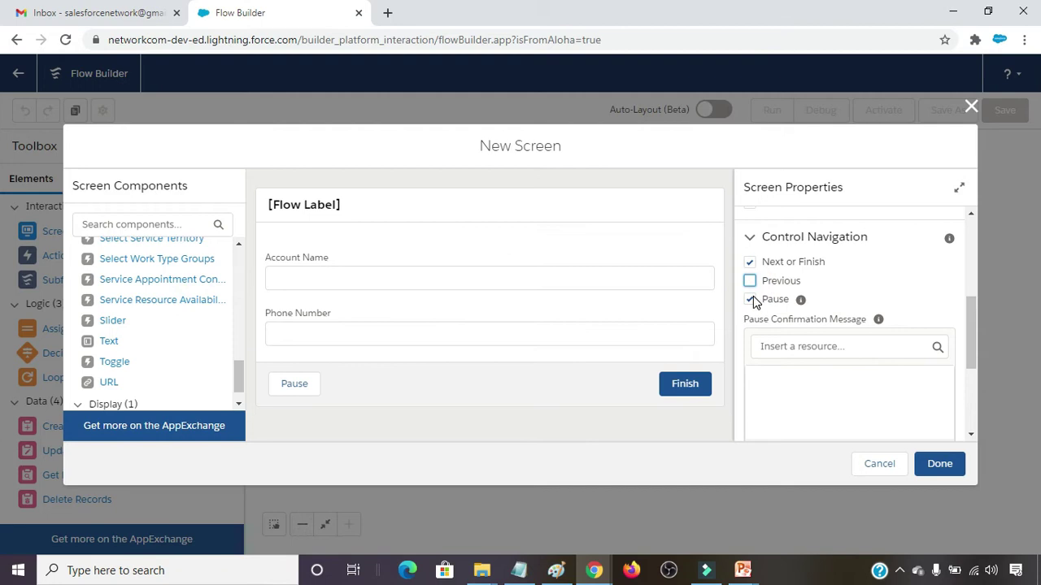
pyautogui.click(750, 300)
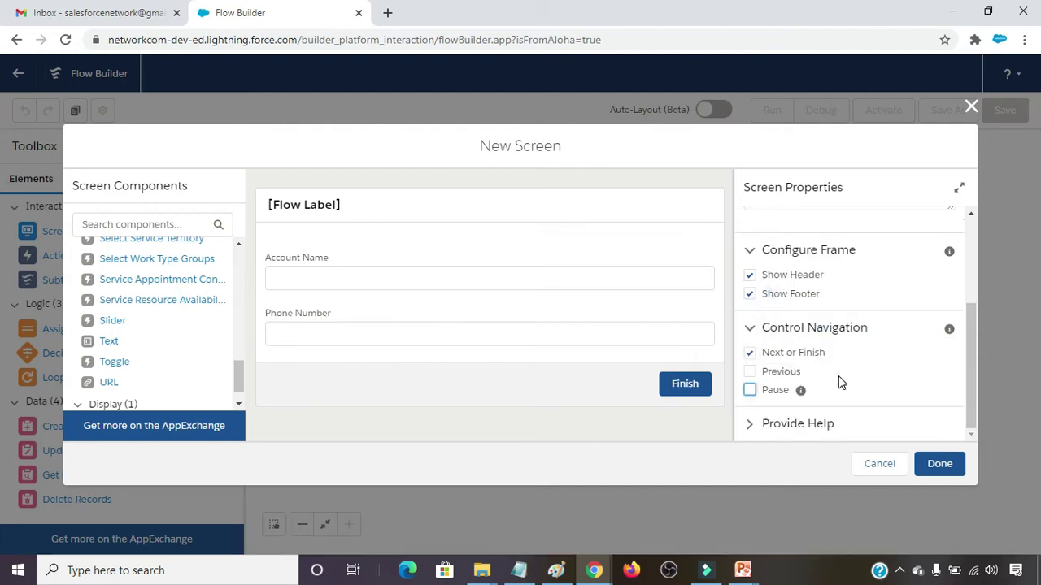
pyautogui.click(933, 467)
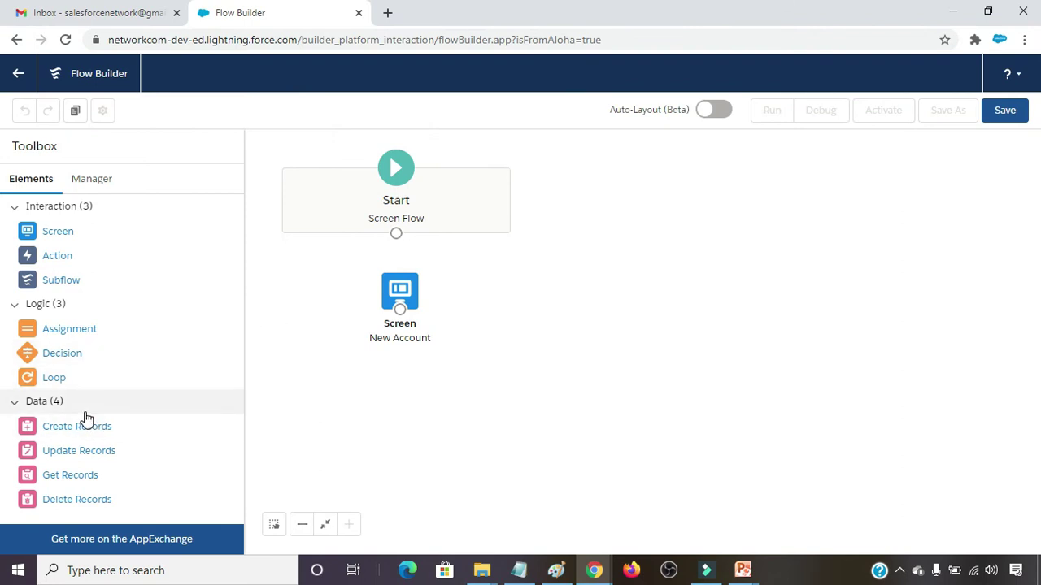
# - Add a Create Records element labelled Create Account that sets its fields using separate resources and literal values
pyautogui.moveTo(79, 437); pyautogui.dragTo(351, 380)
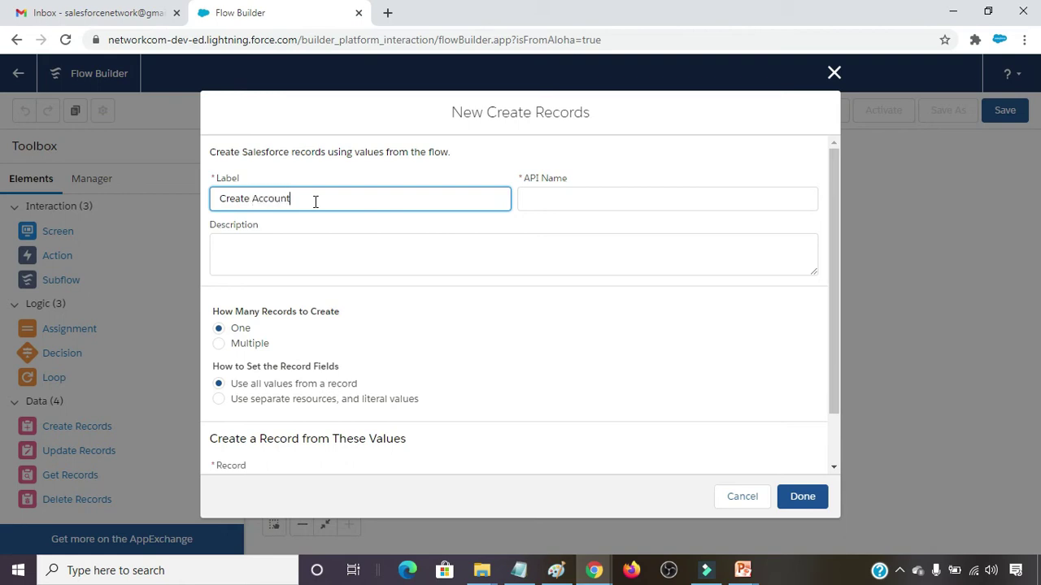
pyautogui.press('Tab')
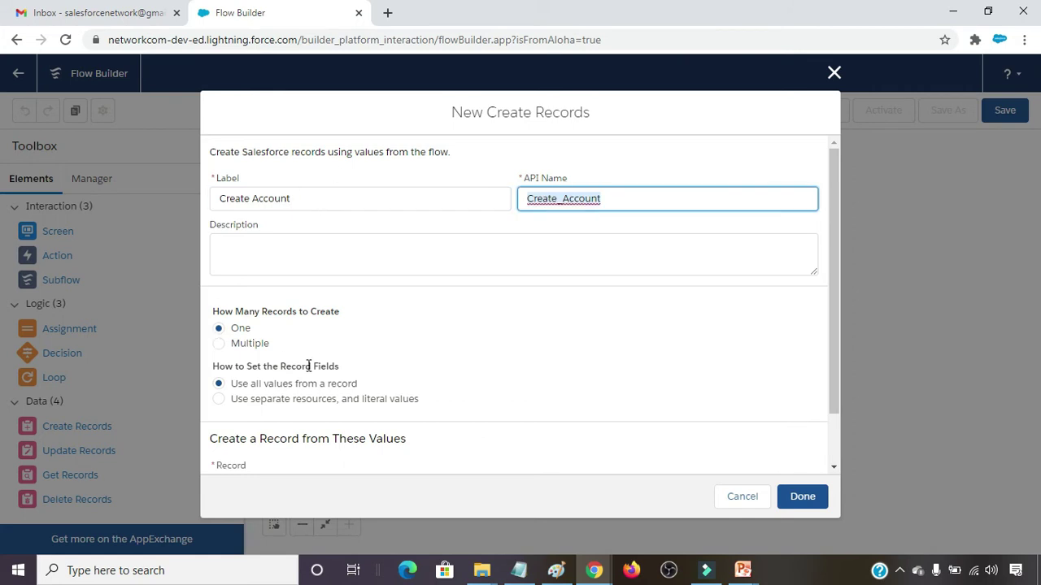
pyautogui.click(263, 401)
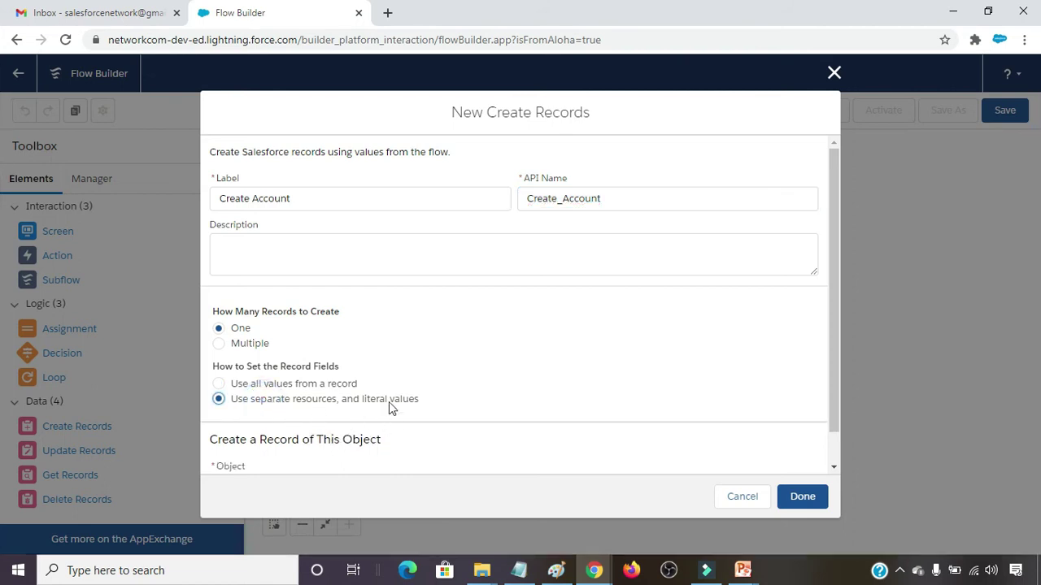
# - Choose Account as the object of the record that the element creates
pyautogui.scroll(-1, 385, 384)
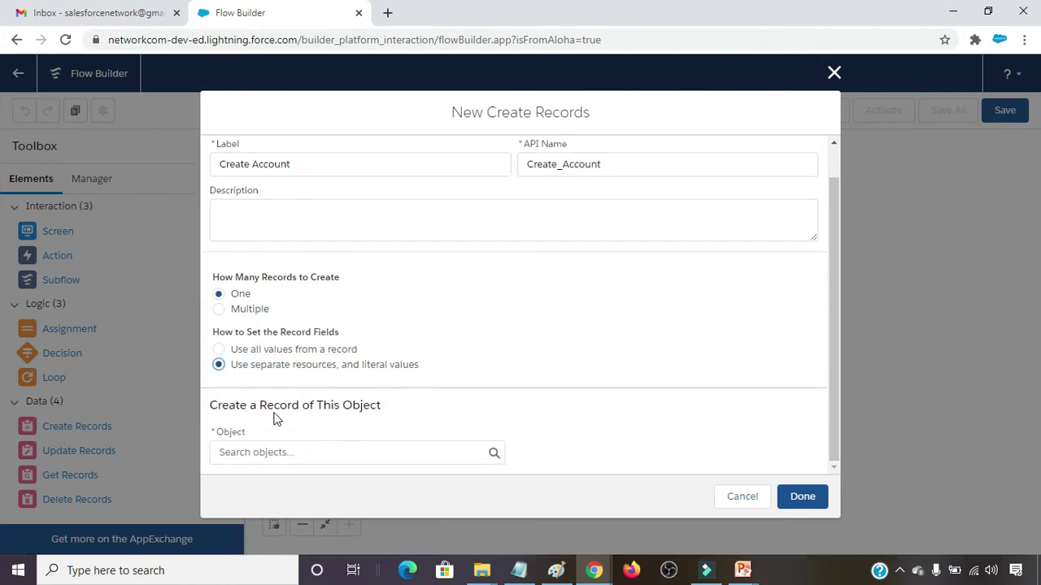
pyautogui.click(311, 452)
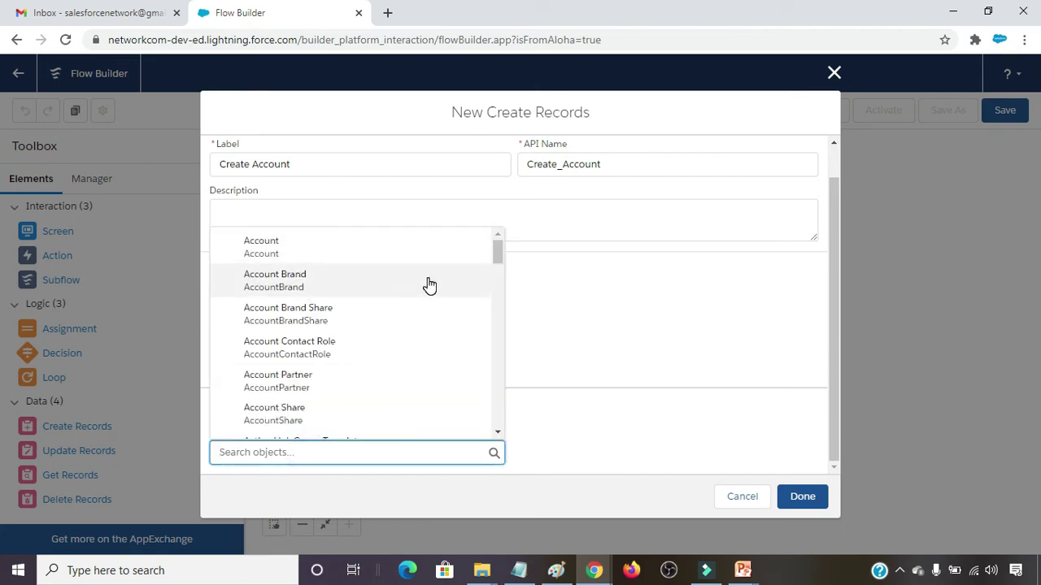
pyautogui.write('Account')
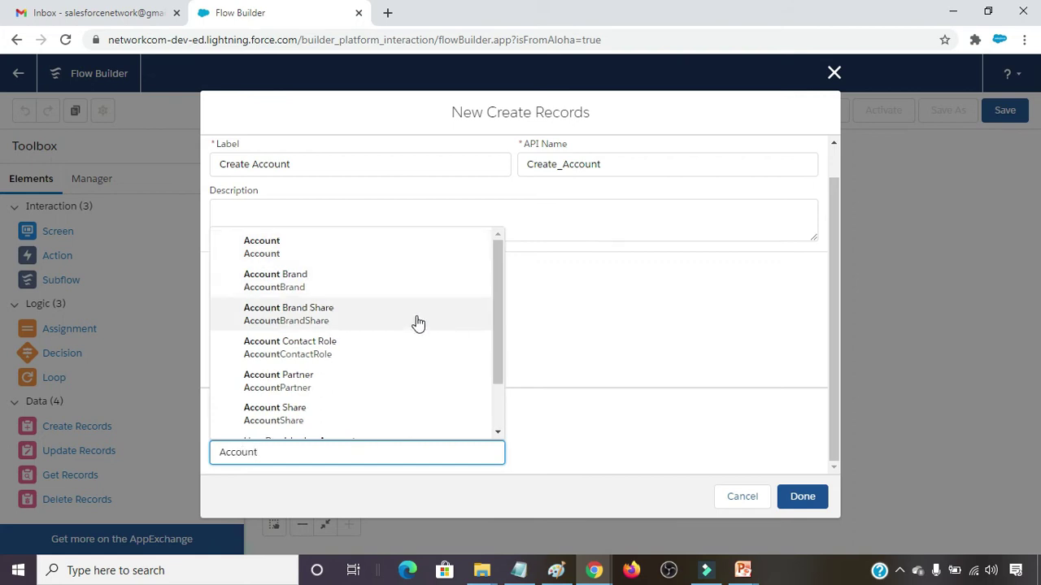
pyautogui.click(340, 249)
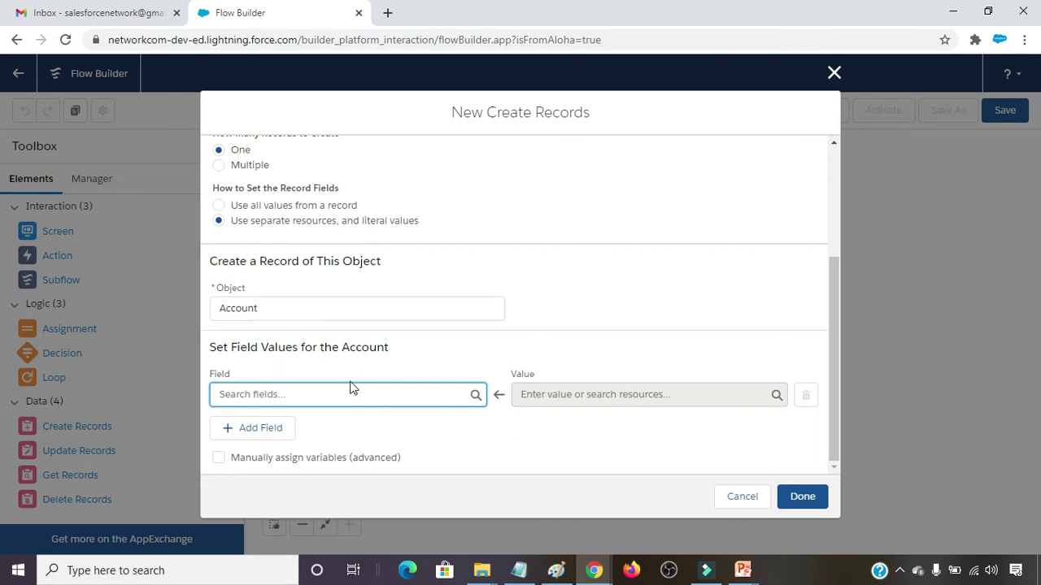
# - Set the account's Name field to the Account_Name screen component value
pyautogui.click(288, 399)
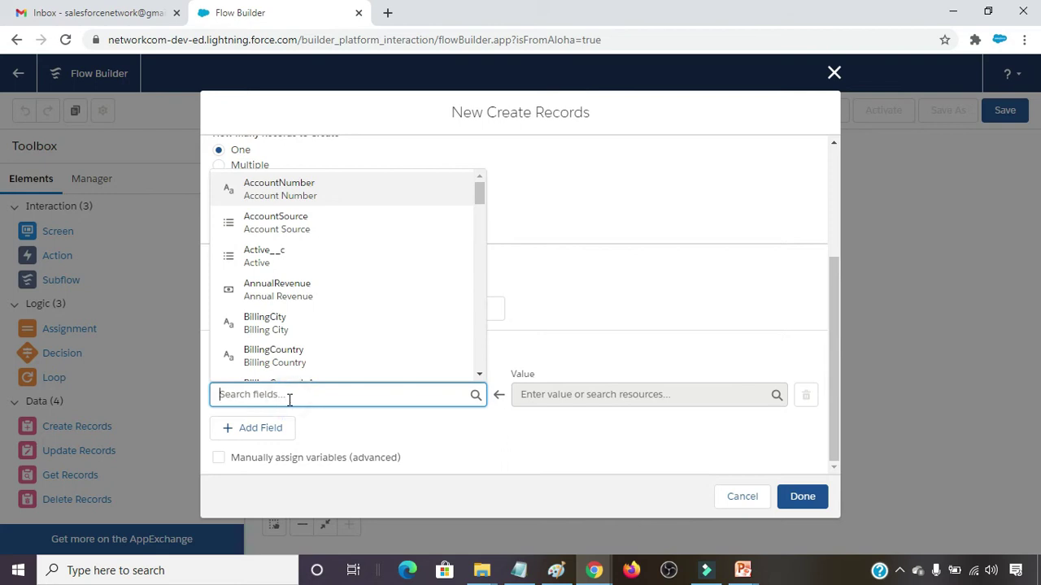
pyautogui.write('Na')
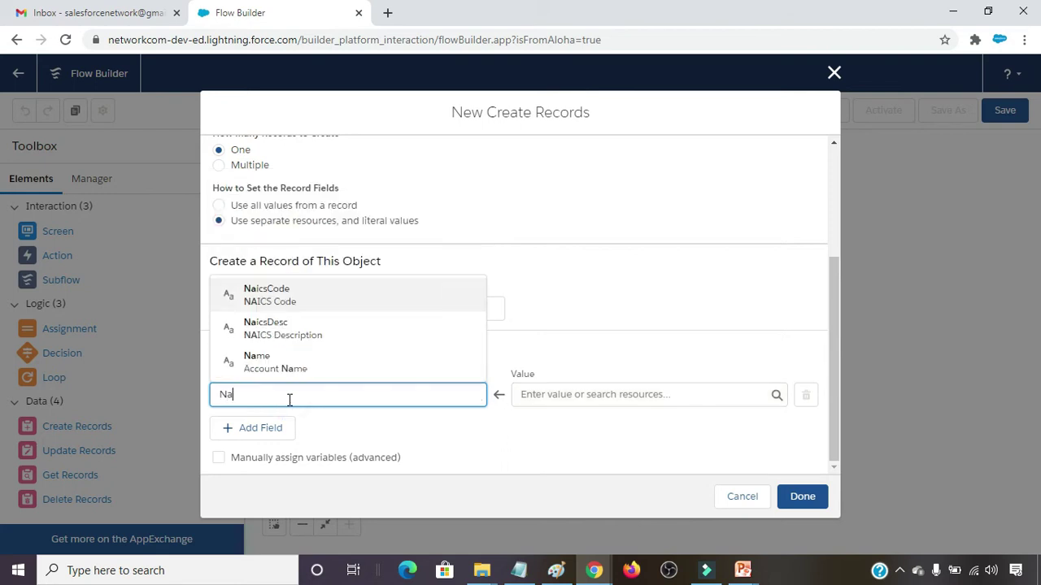
pyautogui.write('me')
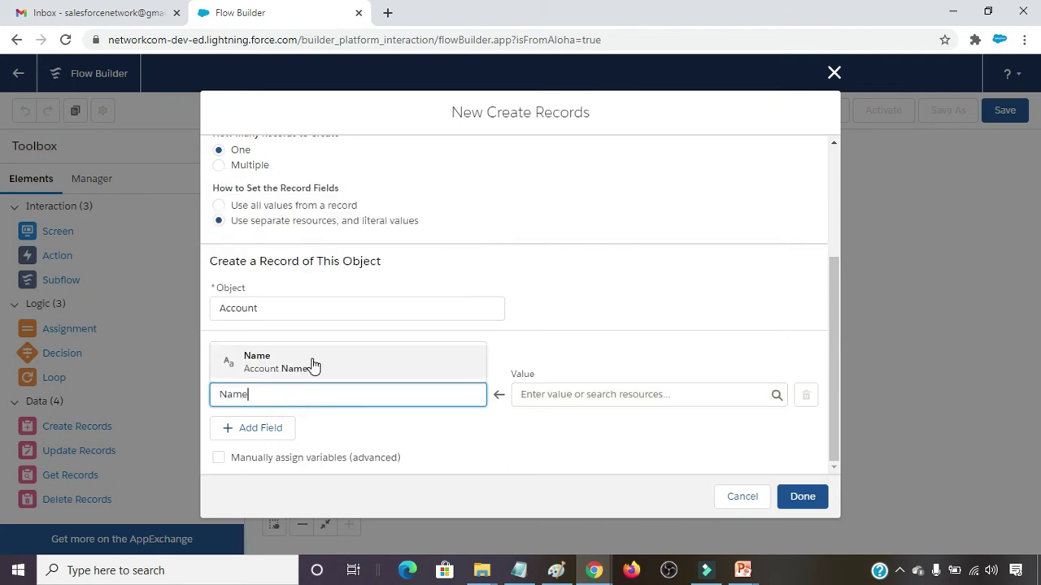
pyautogui.click(311, 363)
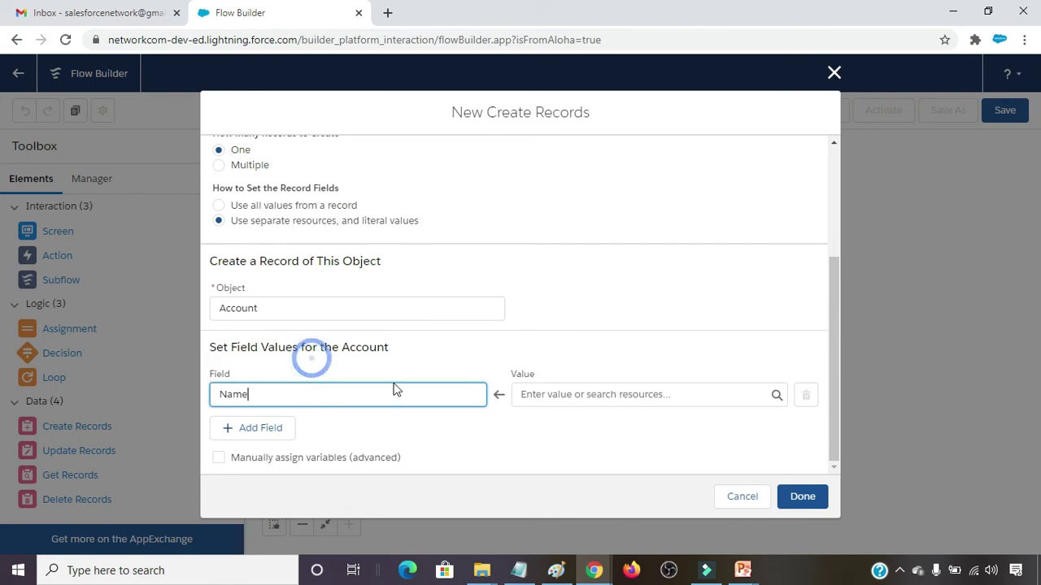
pyautogui.click(554, 397)
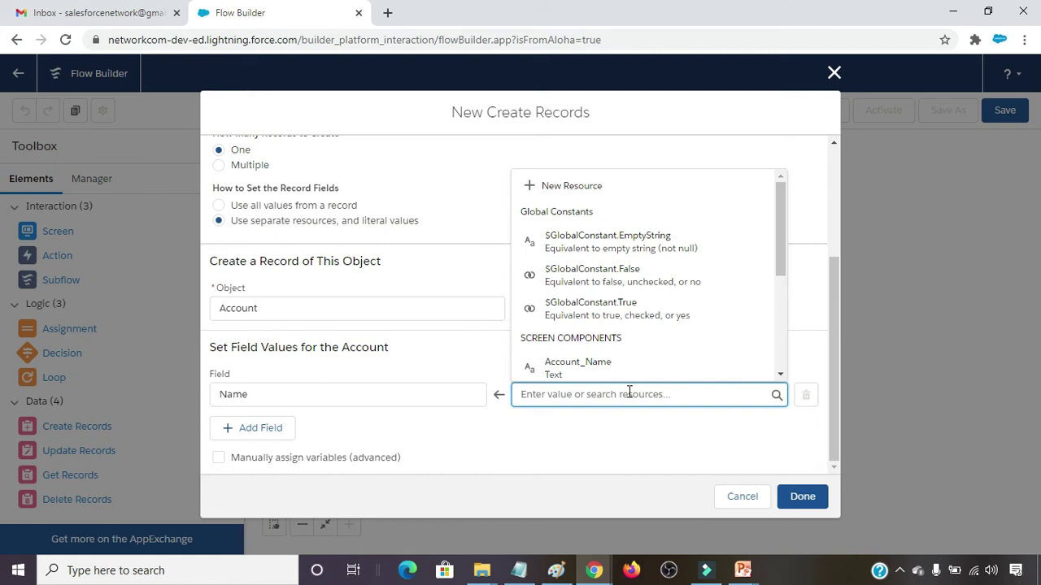
pyautogui.write('A')
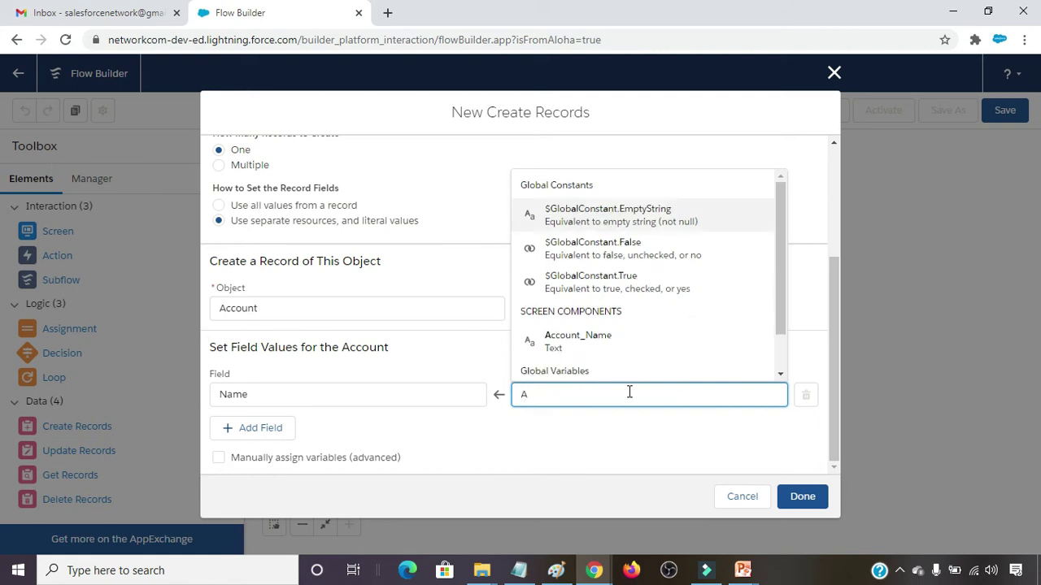
pyautogui.write('cc')
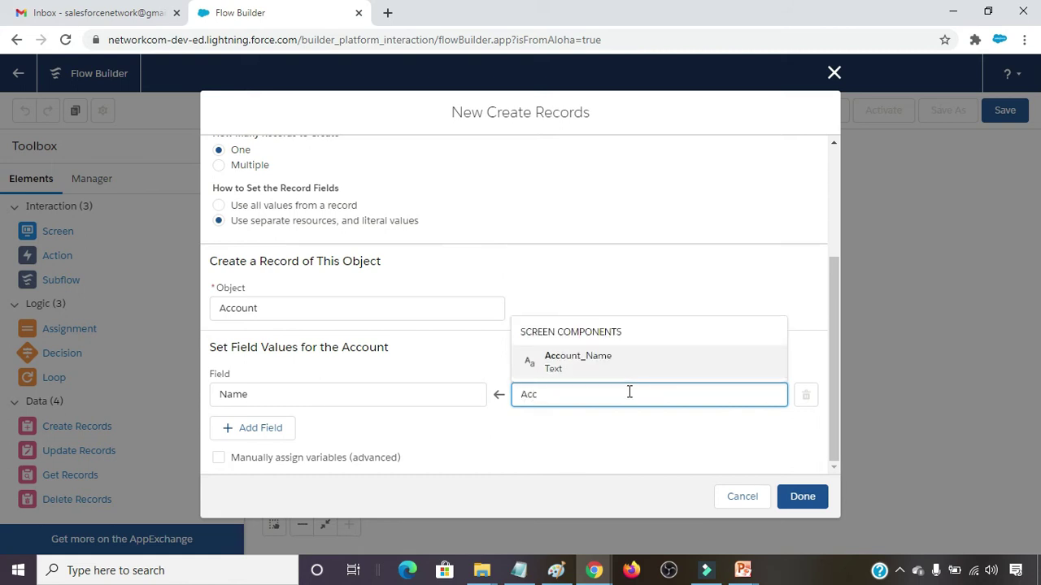
pyautogui.click(609, 373)
# - Add the Phone field to the account's field values, set it to the Phone_Number screen component value, and finish the Create Records element
pyautogui.click(264, 431)
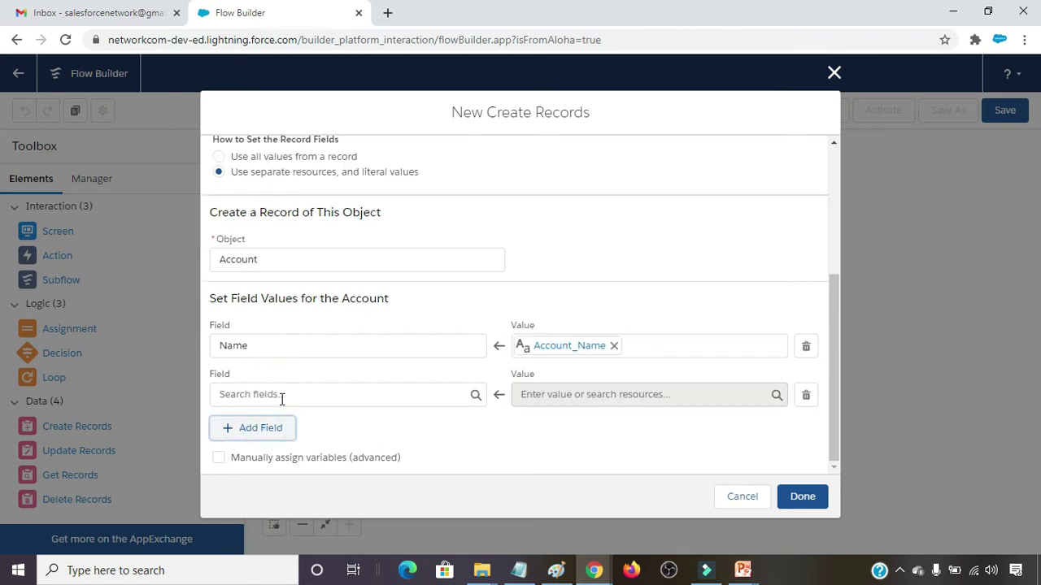
pyautogui.click(282, 397)
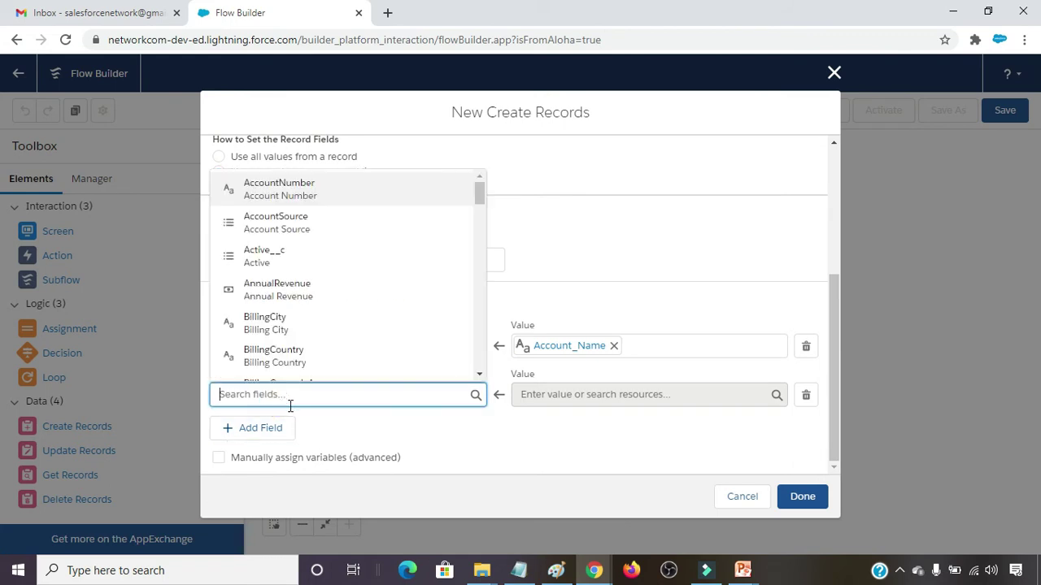
pyautogui.write('Phon')
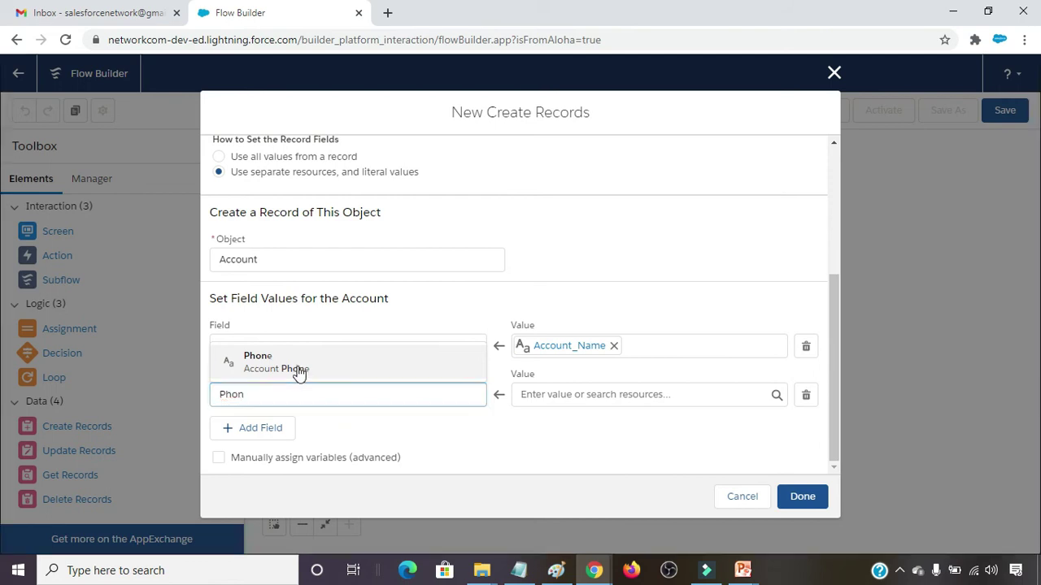
pyautogui.click(296, 367)
pyautogui.click(551, 392)
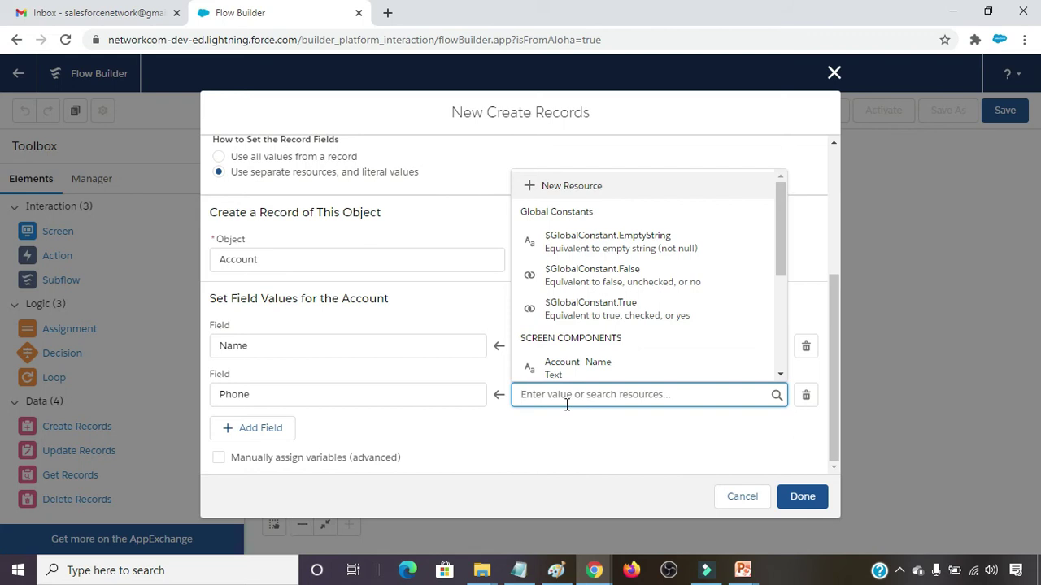
pyautogui.write('P')
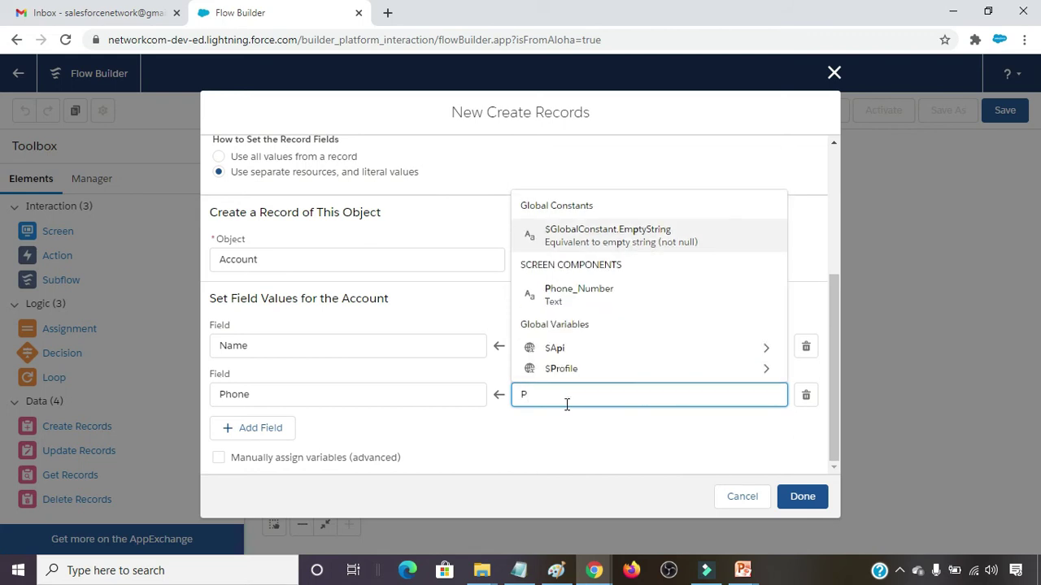
pyautogui.write('ho')
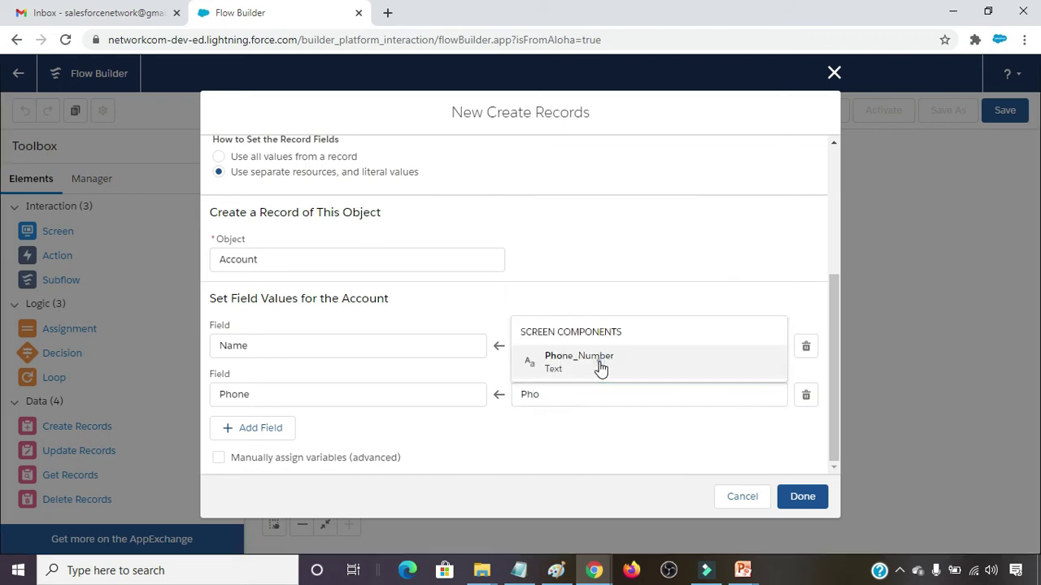
pyautogui.click(598, 362)
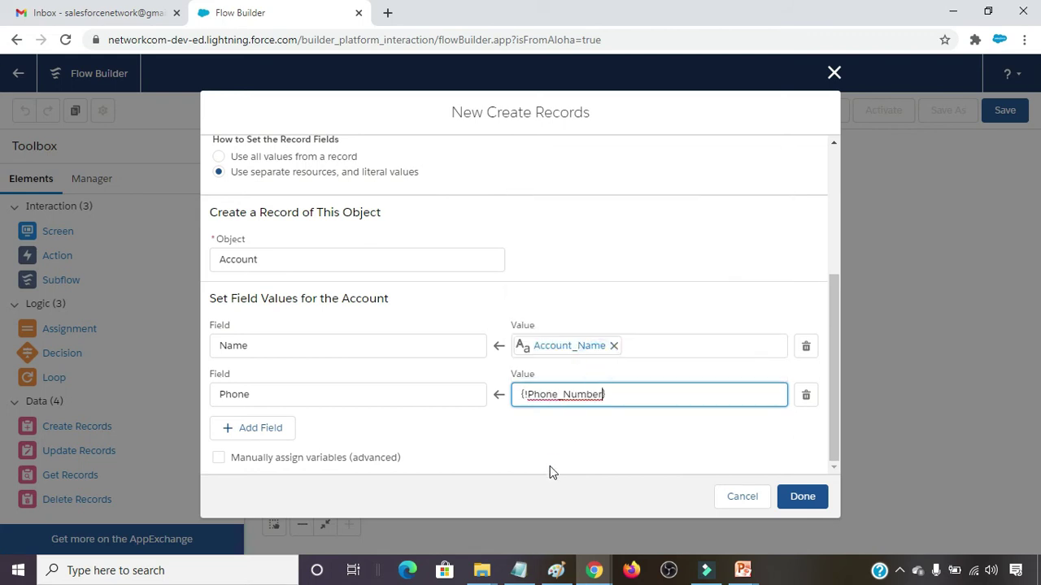
pyautogui.click(802, 497)
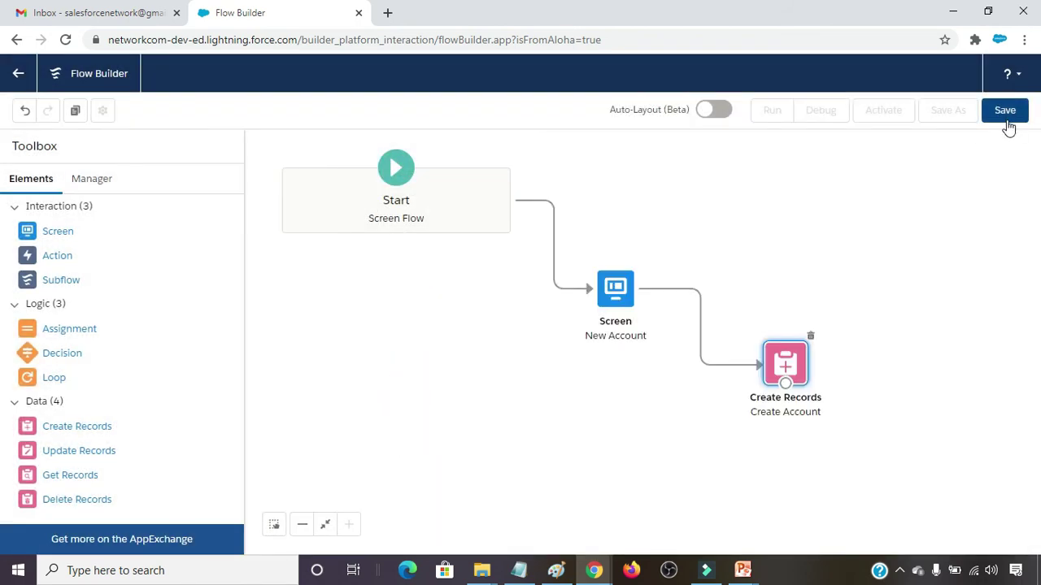
# - Save the flow with the label Flow Account and API name Flow_Account, and return to the Flows list
pyautogui.click(1007, 122)
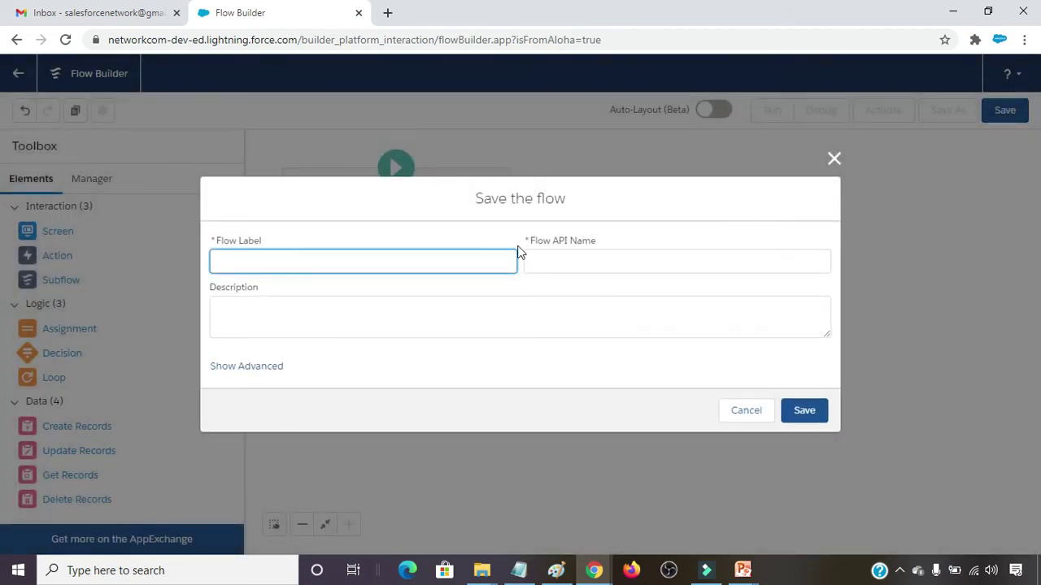
pyautogui.write('Flow Account')
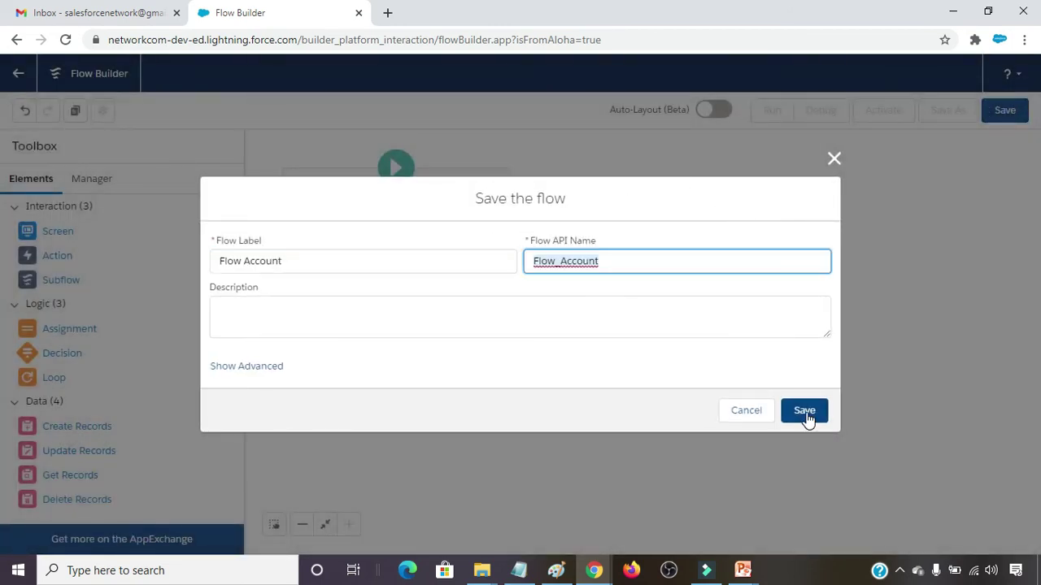
pyautogui.click(805, 412)
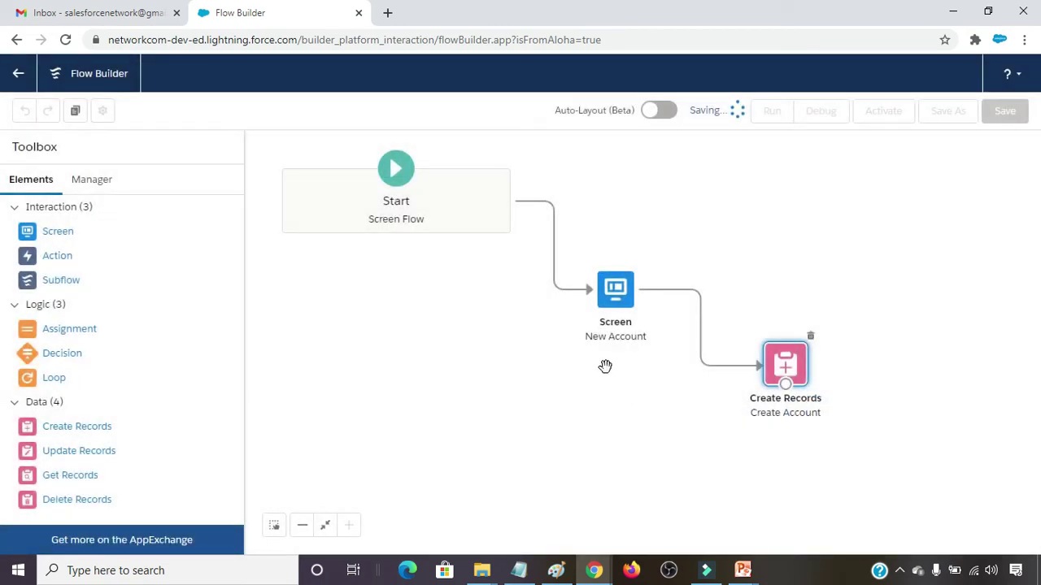
pyautogui.click(20, 75)
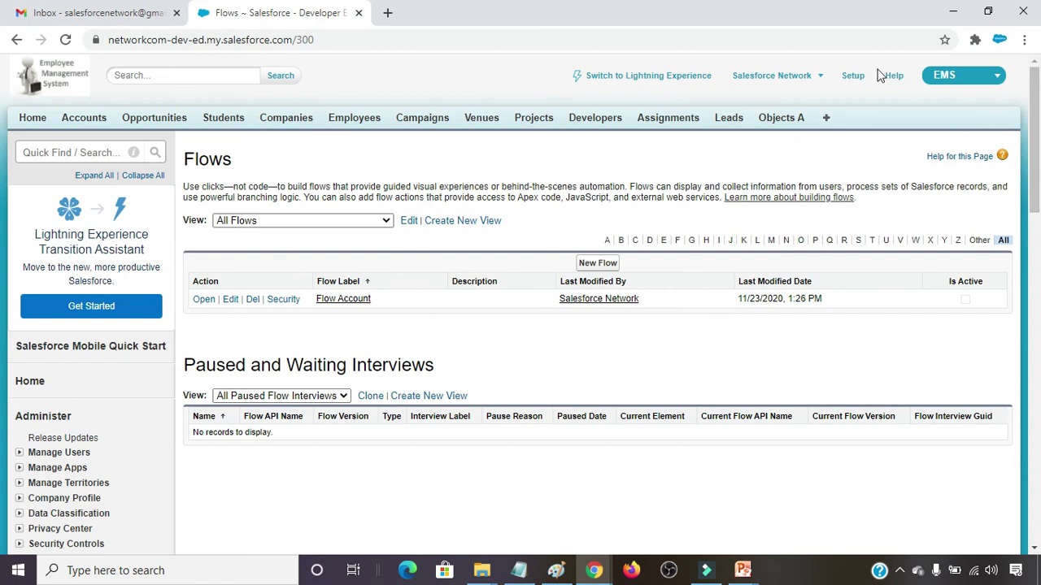
# - Open the Process Automation Settings page under Workflow & Approvals in Setup
pyautogui.click(853, 76)
pyautogui.scroll(-8, 111, 349)
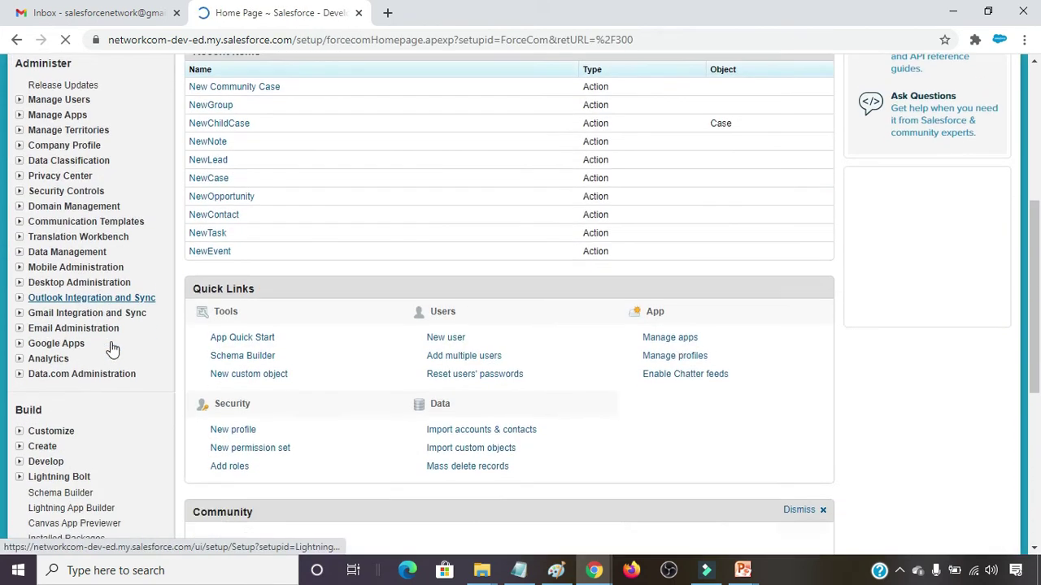
pyautogui.click(20, 185)
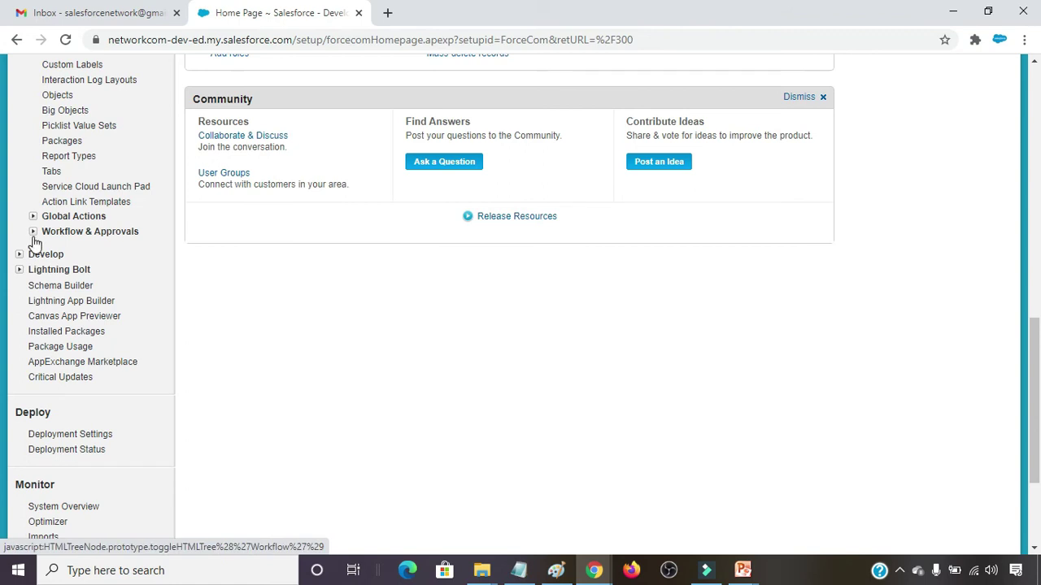
pyautogui.click(34, 232)
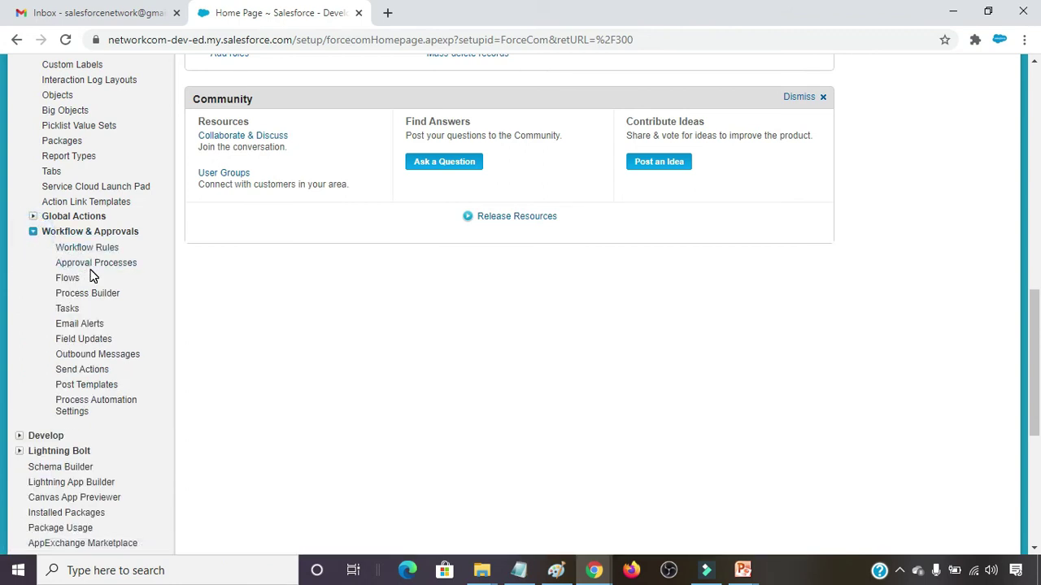
pyautogui.click(101, 407)
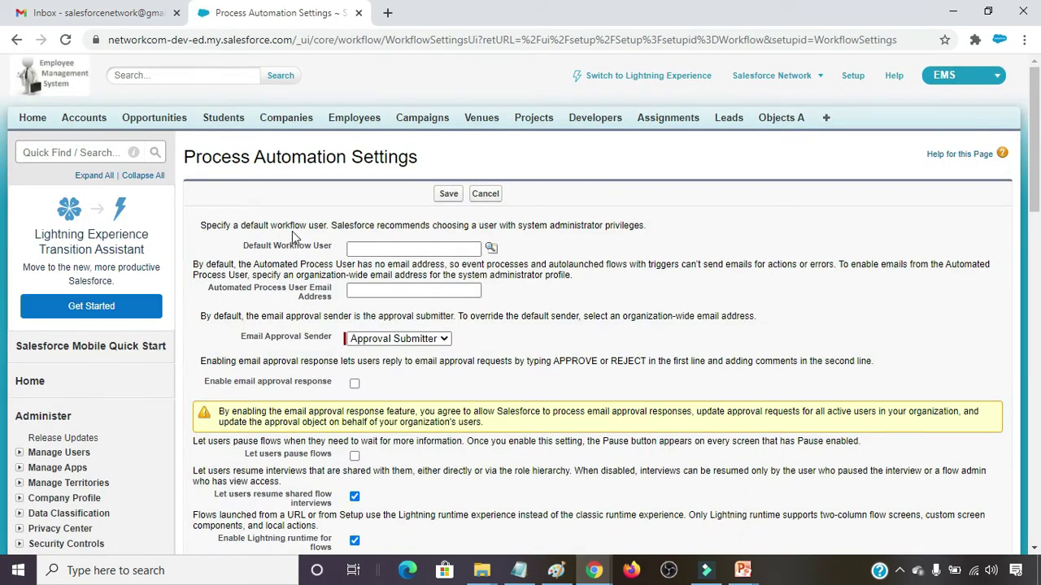
# - Check that Lightning runtime for flows is enabled and save the process automation settings
pyautogui.scroll(-4, 342, 354)
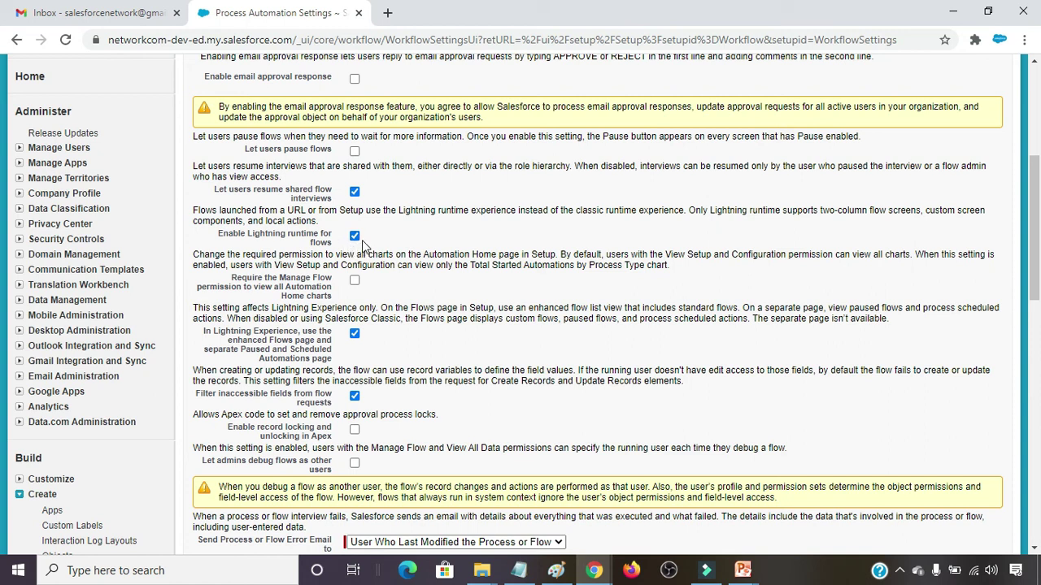
pyautogui.scroll(-1, 376, 295)
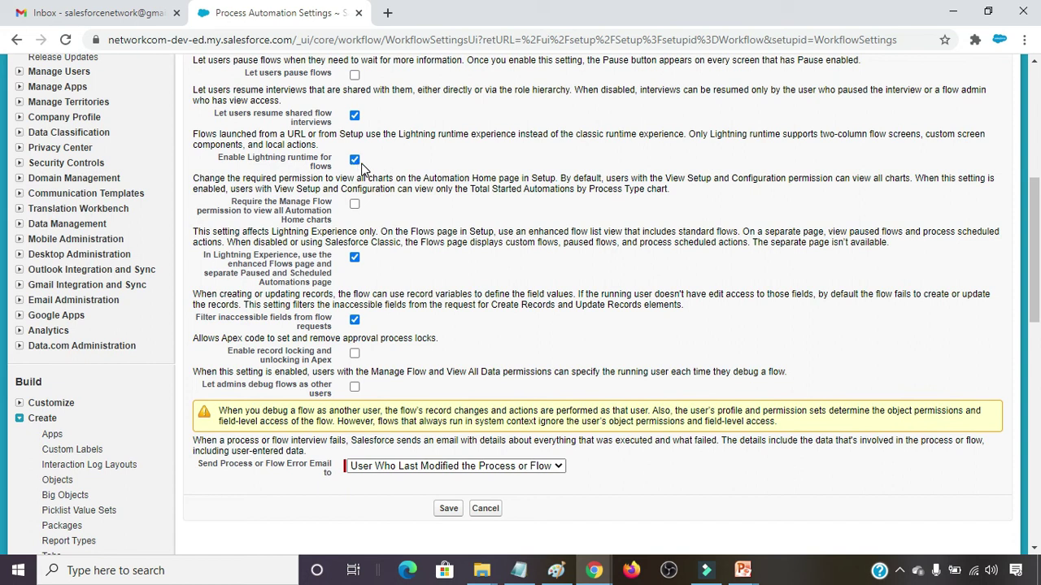
pyautogui.click(449, 512)
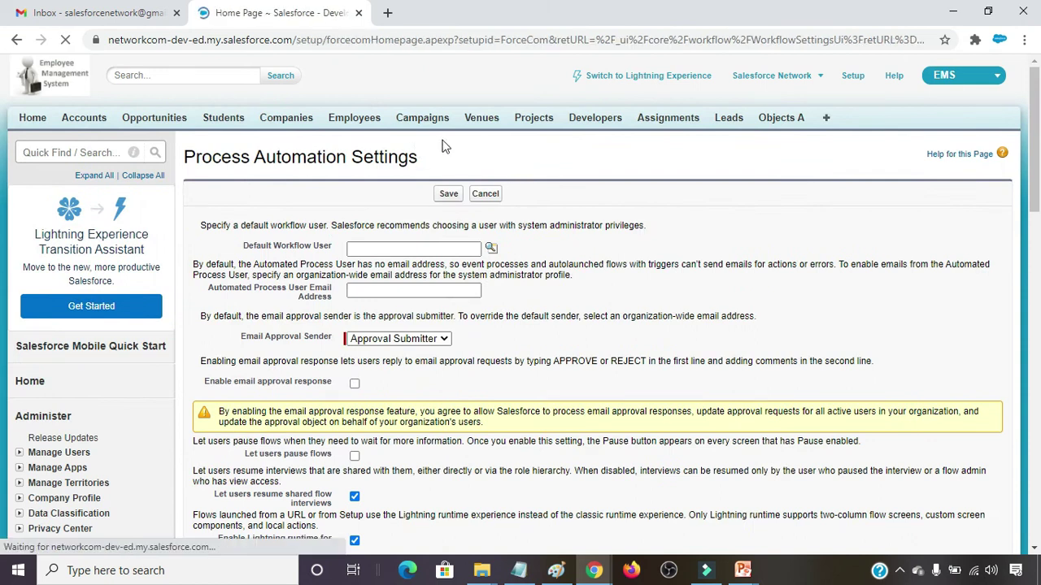
# - Open the Flow Account flow's details from Workflow & Approvals in Setup and activate version 1
pyautogui.scroll(-1, 111, 318)
pyautogui.scroll(-4, 112, 318)
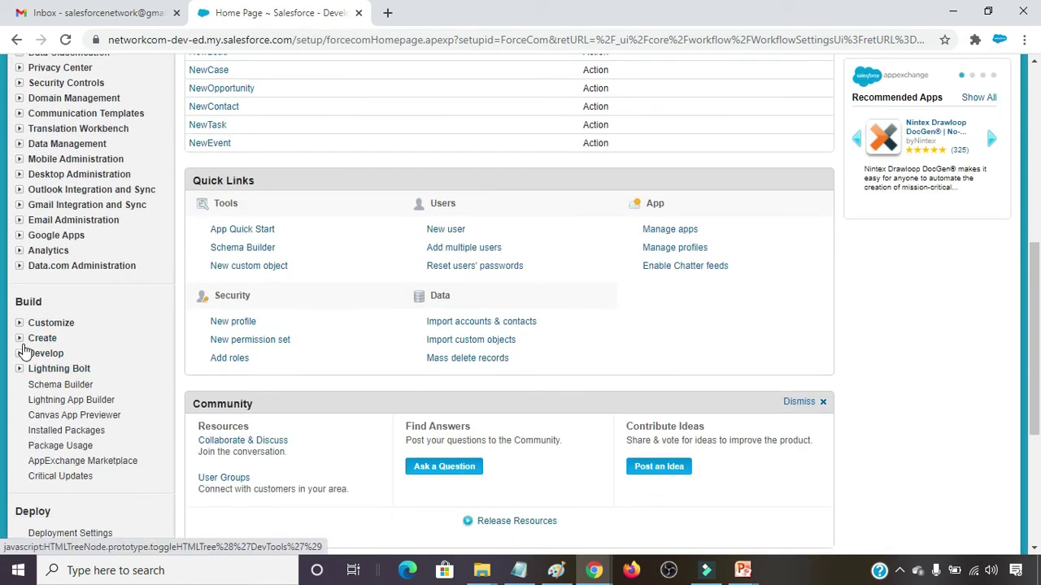
pyautogui.click(21, 339)
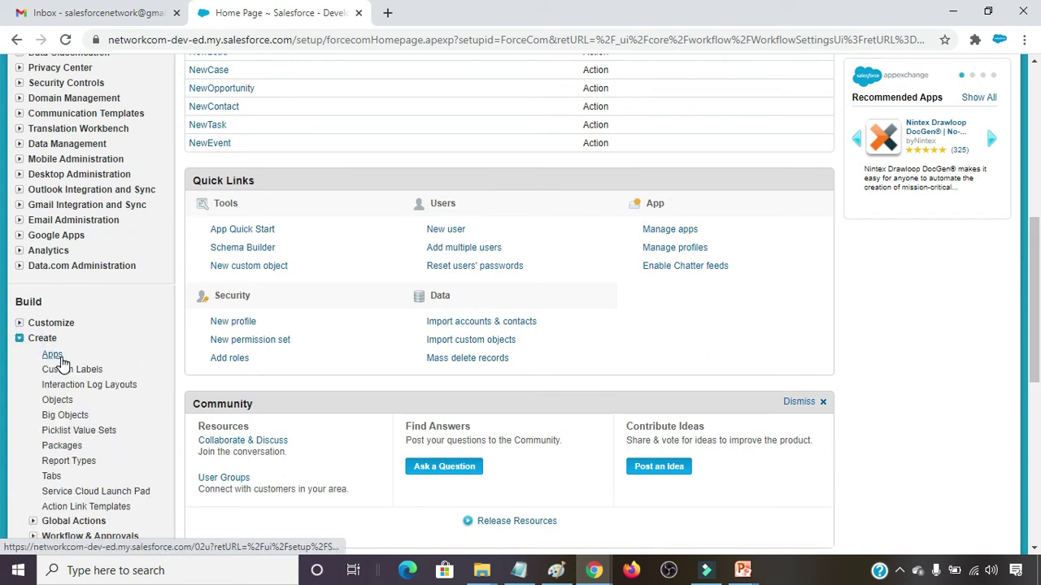
pyautogui.scroll(-2, 65, 365)
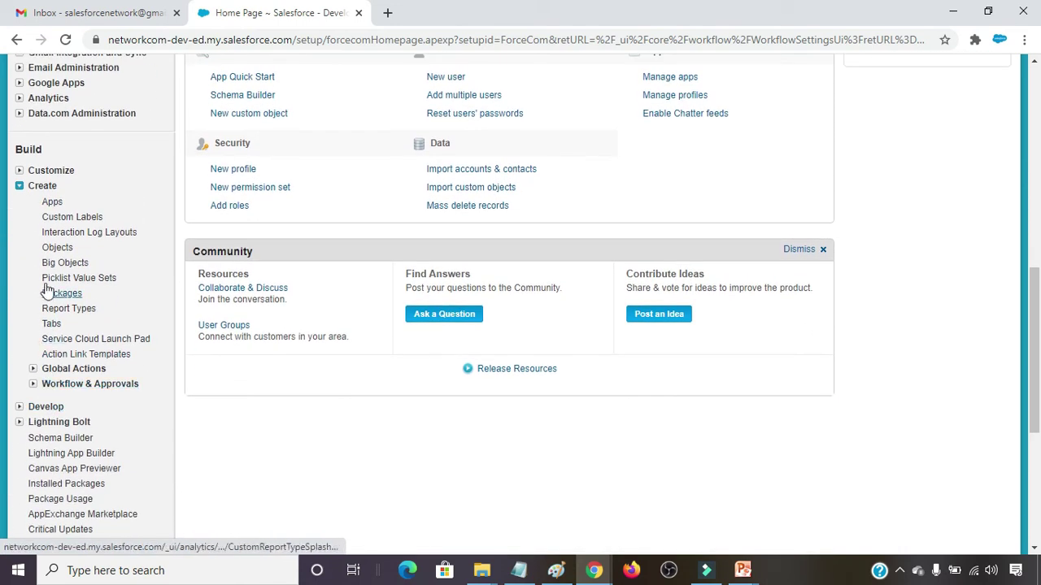
pyautogui.click(33, 384)
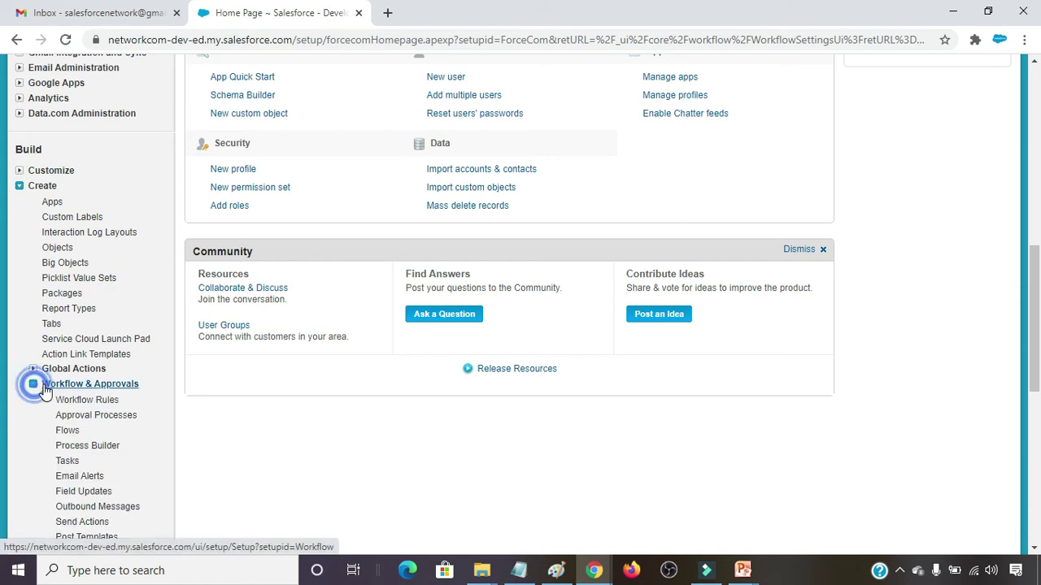
pyautogui.scroll(-1, 90, 390)
pyautogui.click(70, 356)
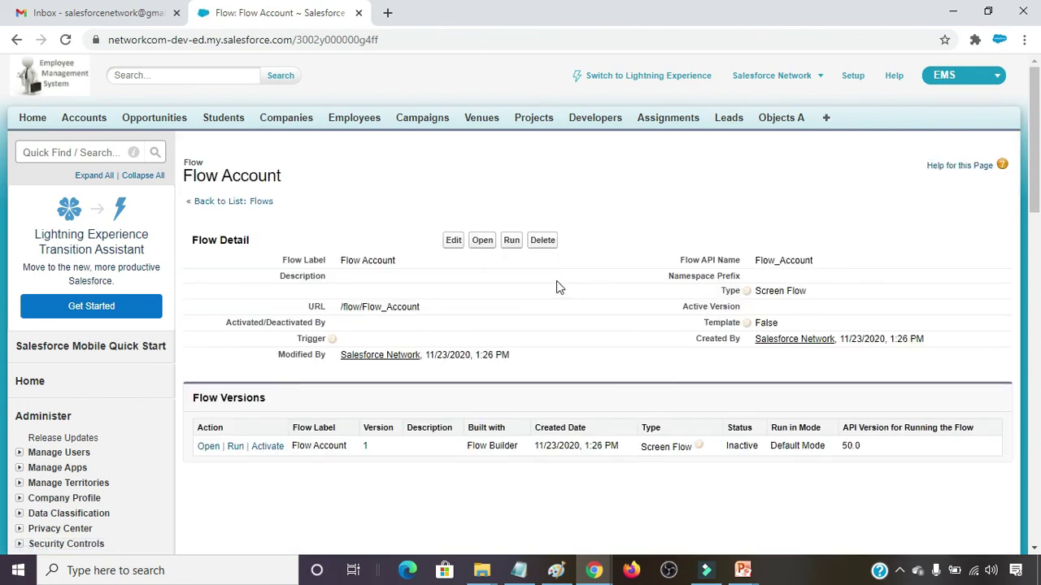
pyautogui.scroll(-1, 536, 297)
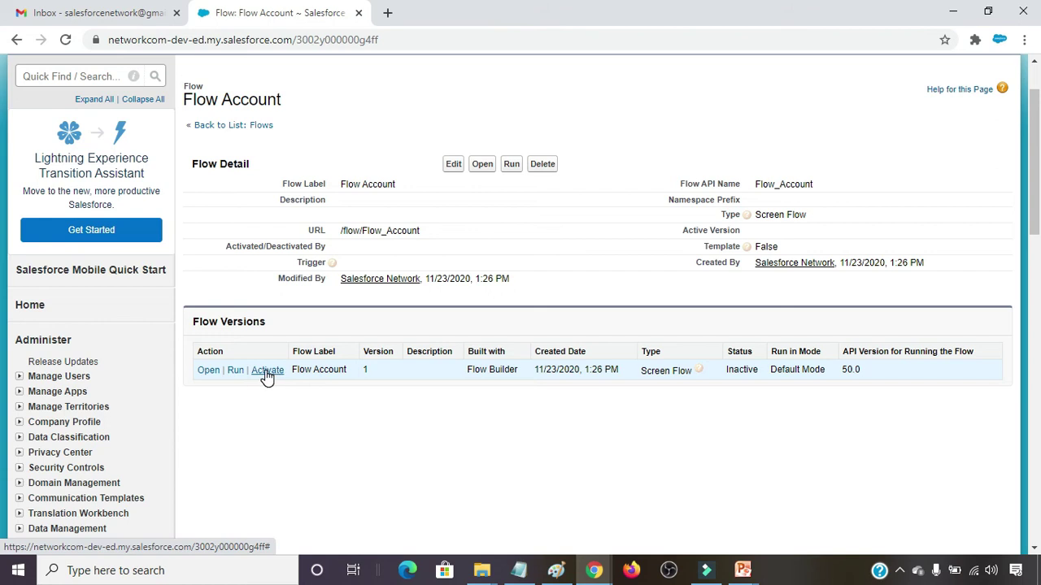
pyautogui.click(267, 372)
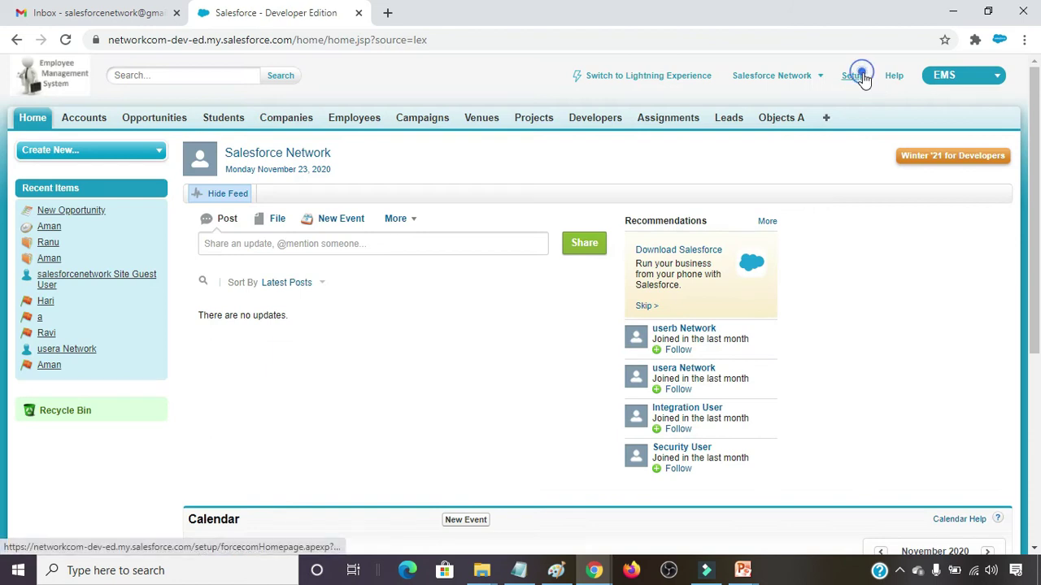
# - Open the Lightning App Builder page list in Setup
pyautogui.click(853, 77)
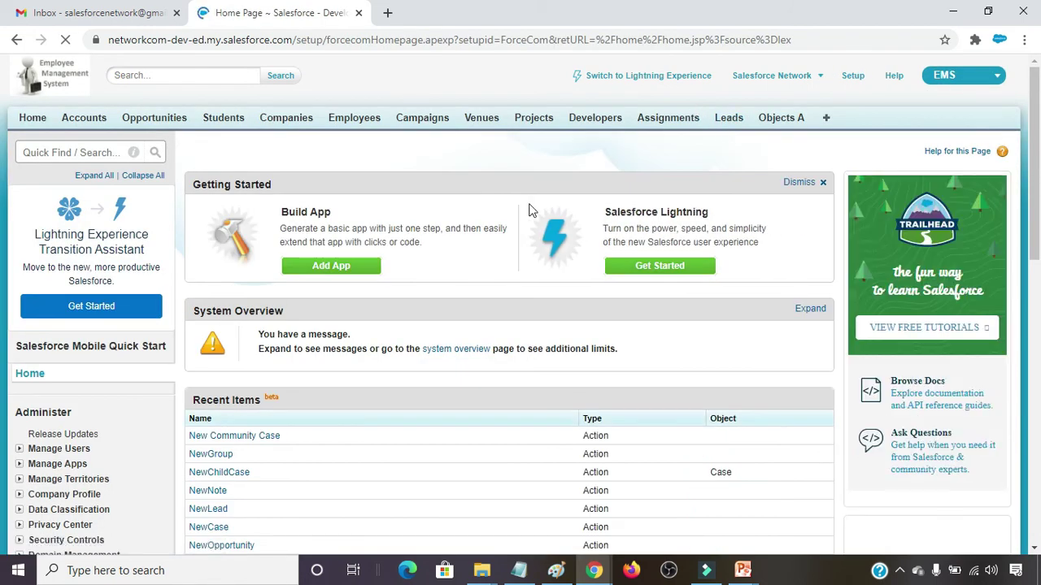
pyautogui.scroll(-8, 396, 258)
pyautogui.click(20, 216)
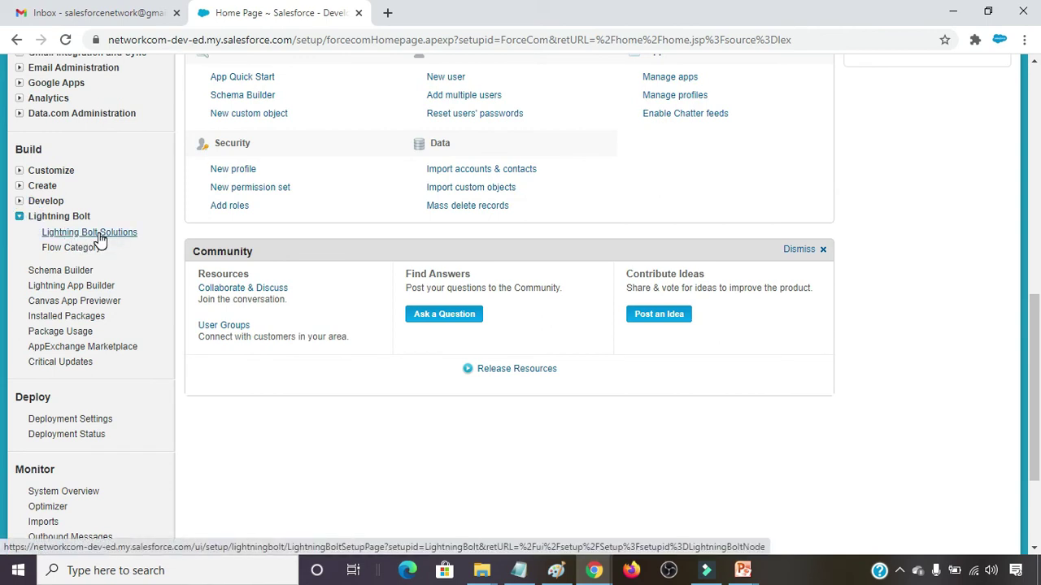
pyautogui.click(84, 291)
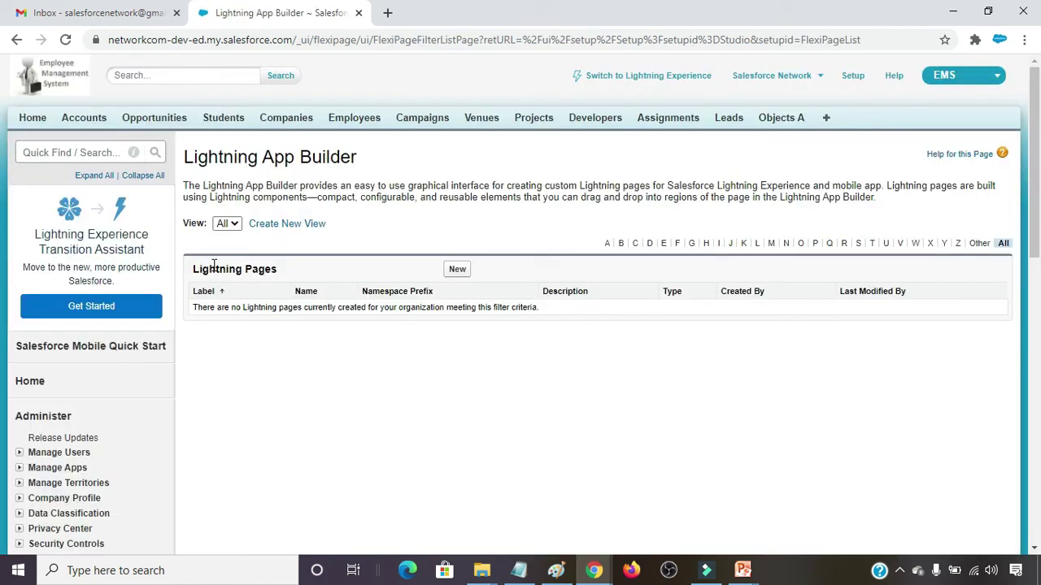
# - Create a new Lightning Home Page labelled Account Flow by cloning the Salesforce Home Page Default
pyautogui.click(457, 270)
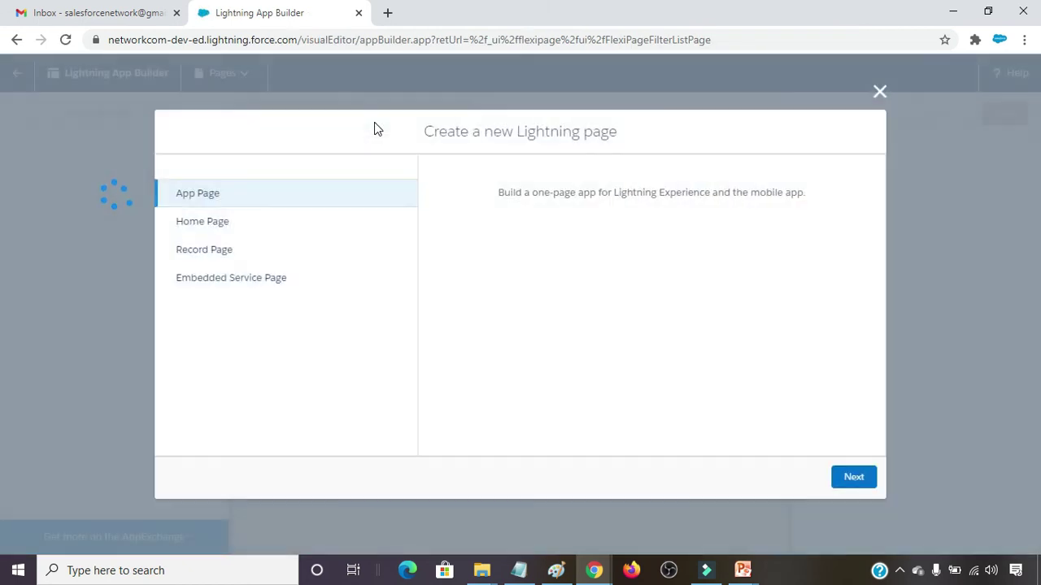
pyautogui.click(240, 228)
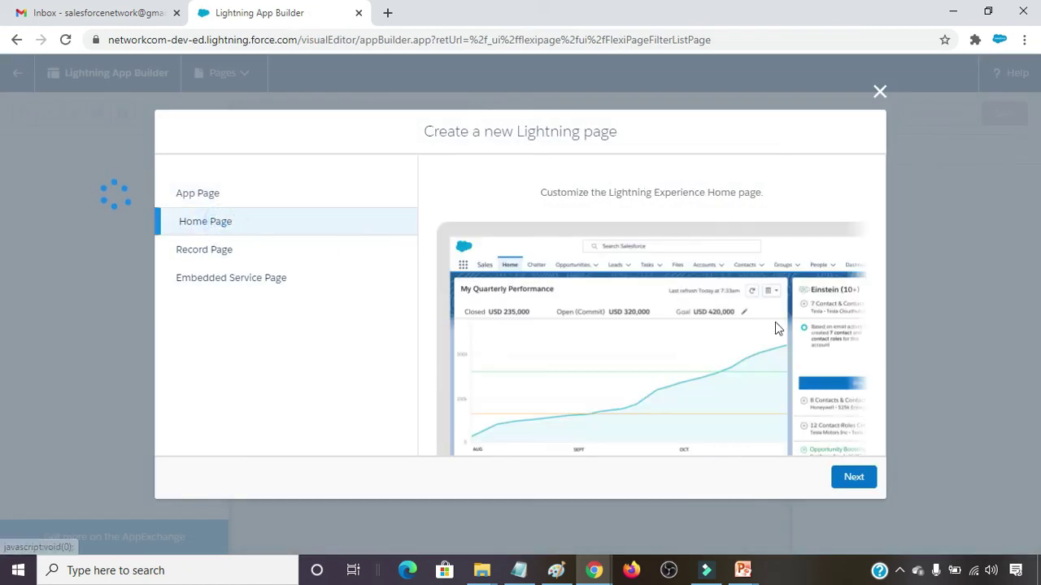
pyautogui.click(850, 487)
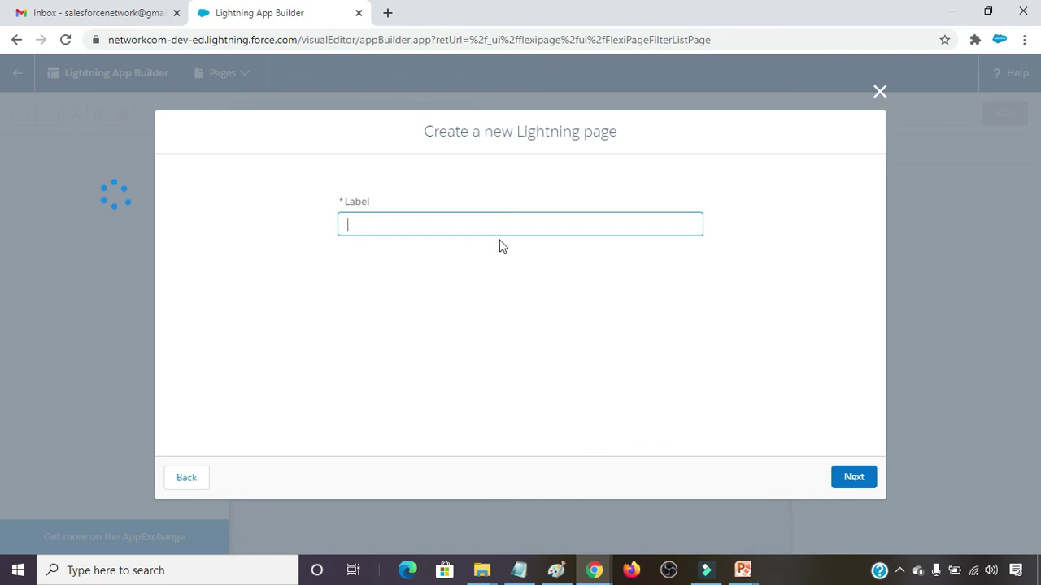
pyautogui.write('Account Wise')
pyautogui.click(855, 485)
pyautogui.click(424, 171)
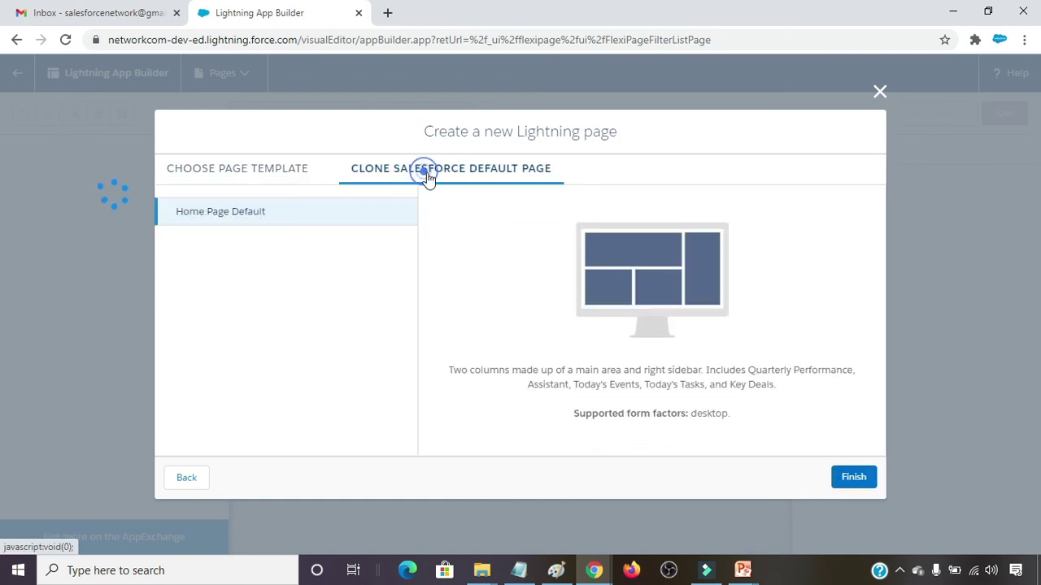
pyautogui.click(856, 477)
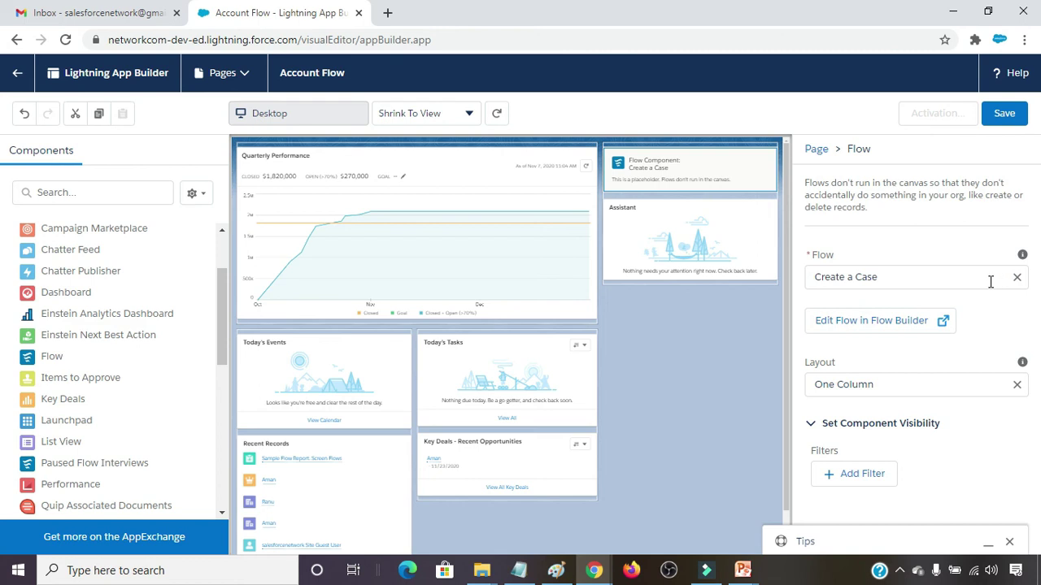
# - Set the home page's Flow component to run the Flow Account flow and save the page
pyautogui.click(1016, 277)
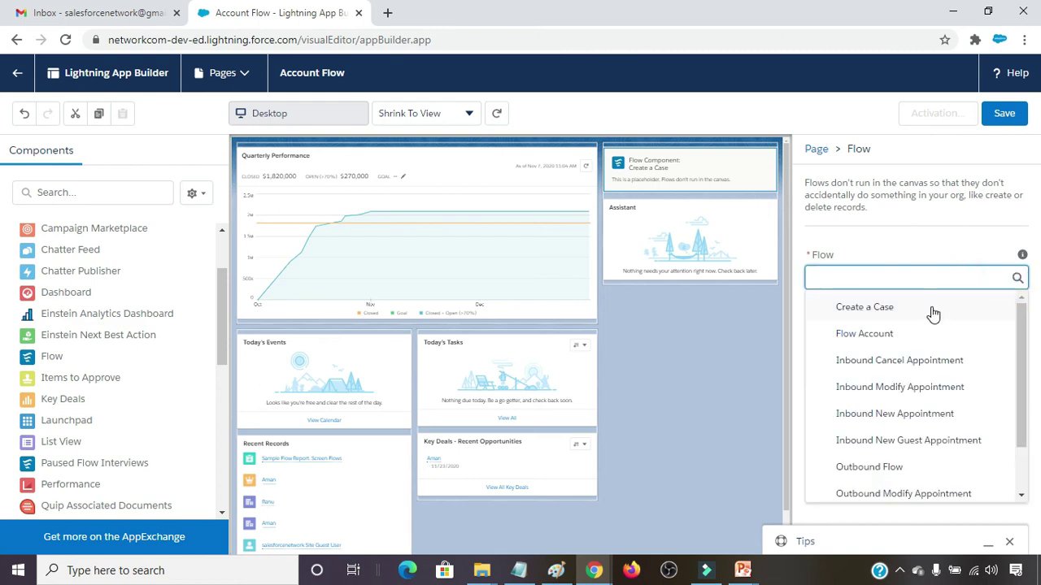
pyautogui.click(876, 333)
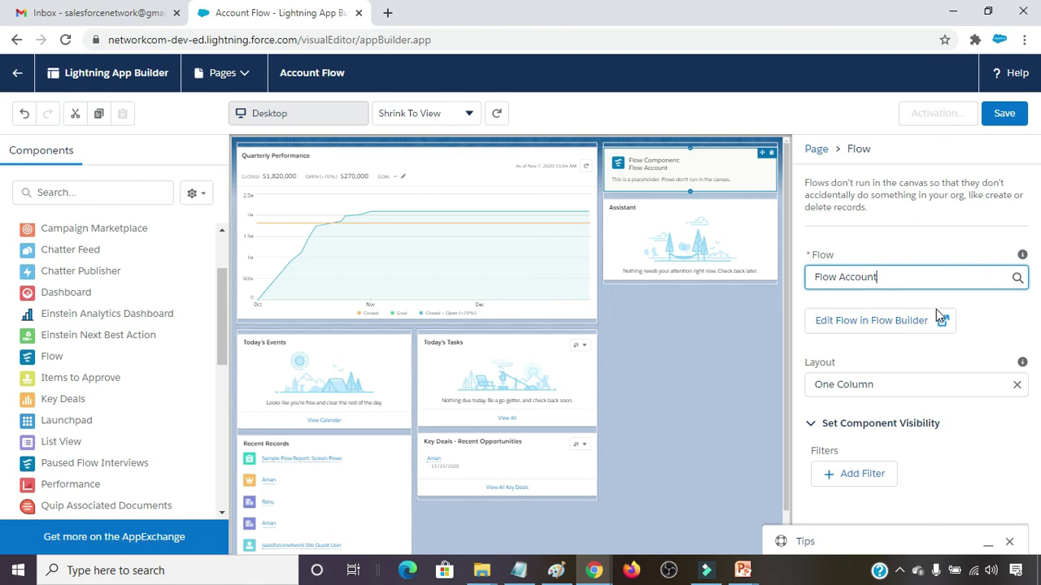
pyautogui.click(1002, 113)
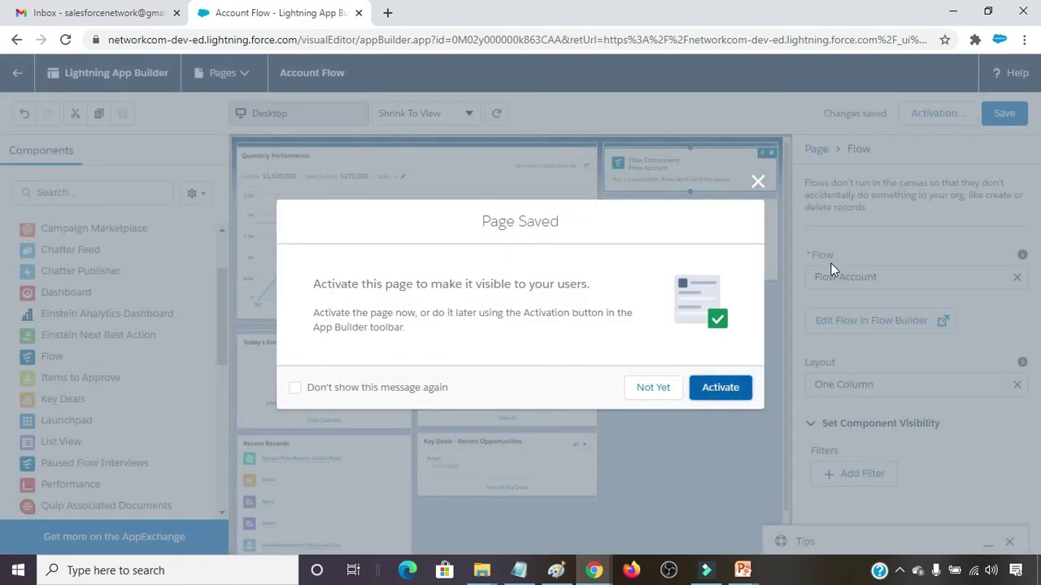
# - Activate the Account Flow home page by assigning it as the org default and save the assignment
pyautogui.click(720, 387)
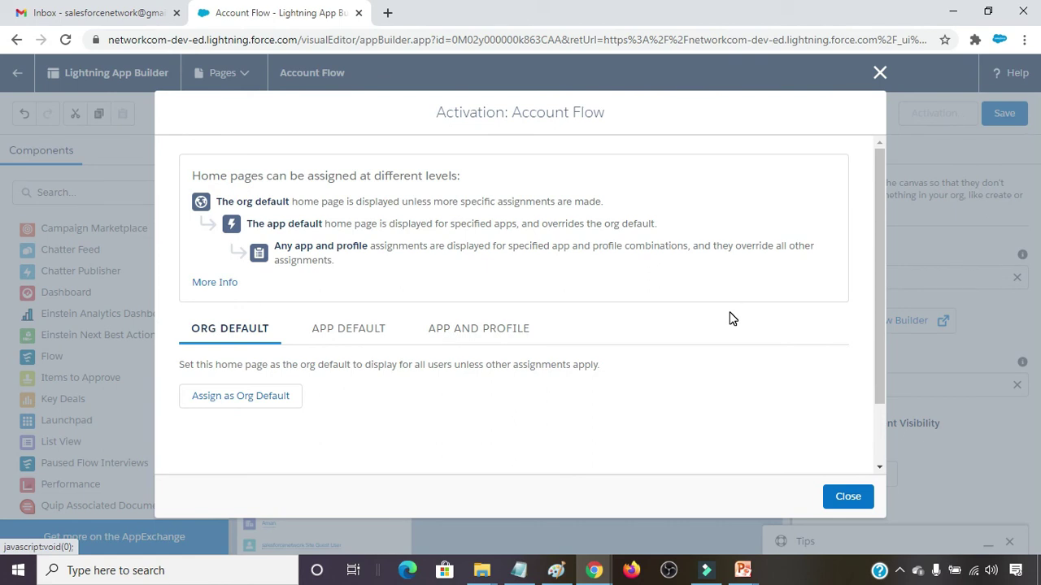
pyautogui.click(267, 397)
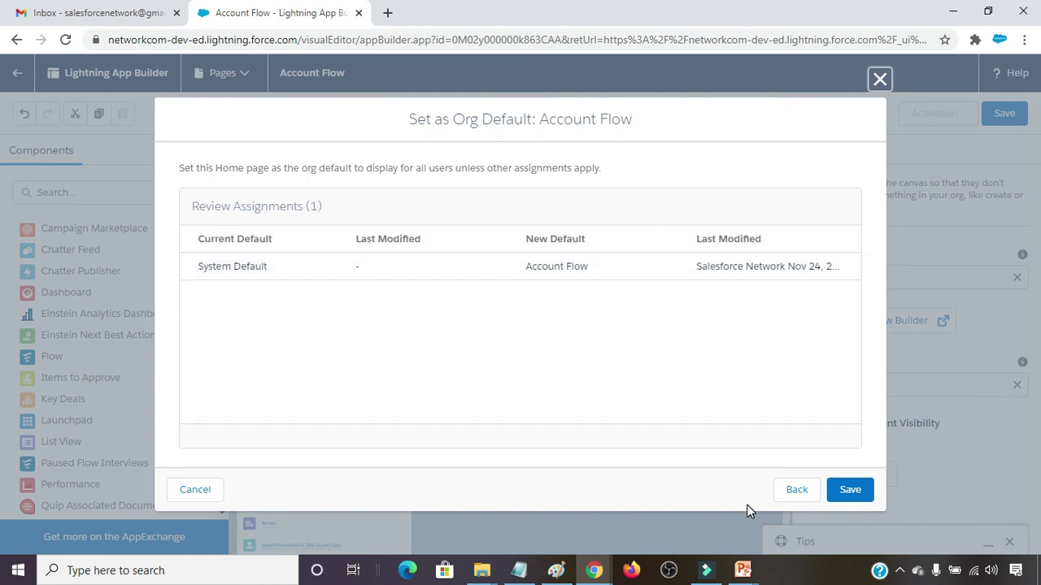
pyautogui.click(851, 490)
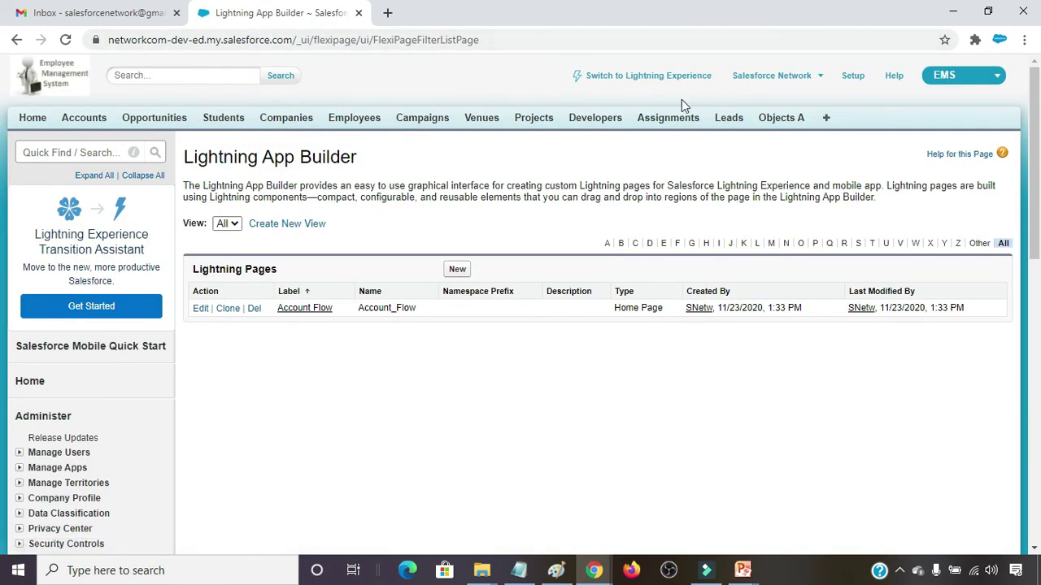
# - In Lightning Experience, submit the home page's Flow Account form with an account name and phone number, and open Accounts
pyautogui.click(632, 79)
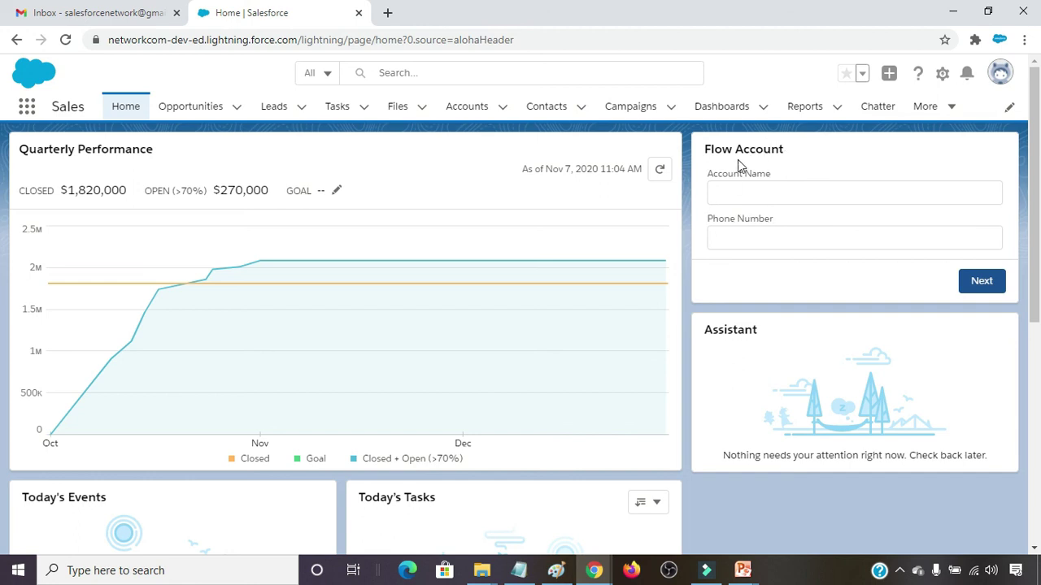
pyautogui.click(760, 200)
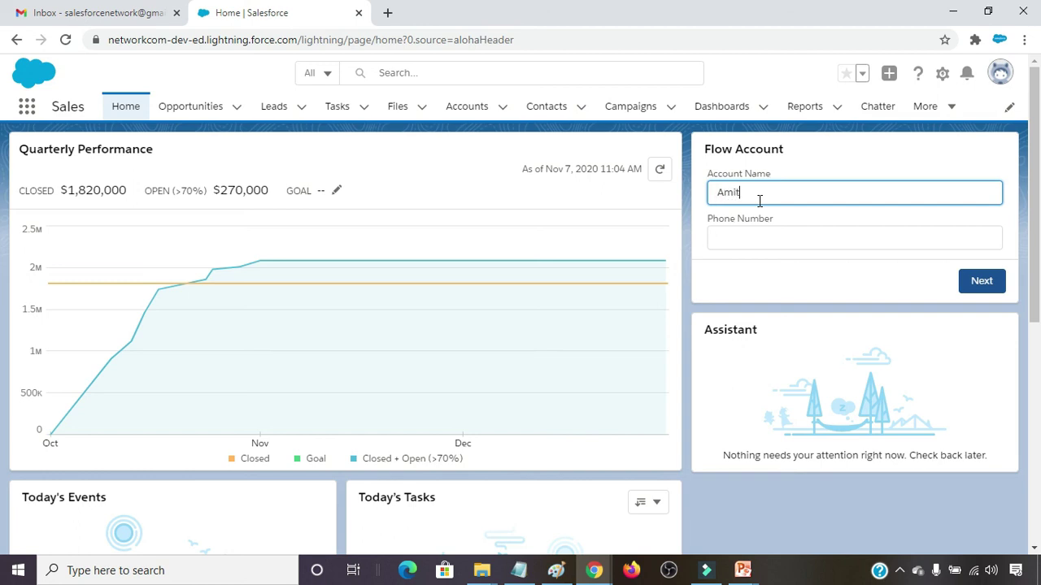
pyautogui.click(750, 232)
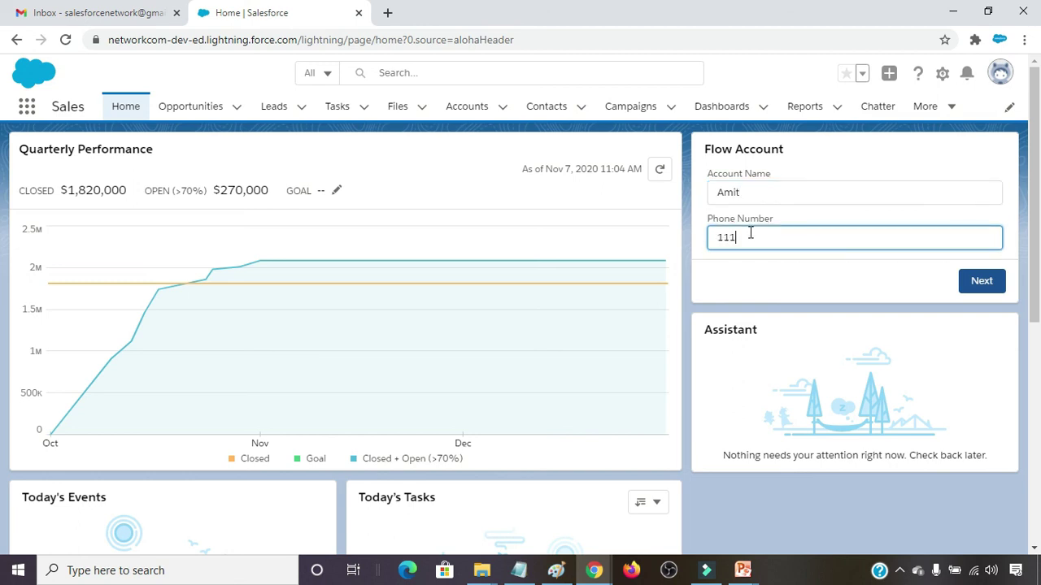
pyautogui.click(982, 283)
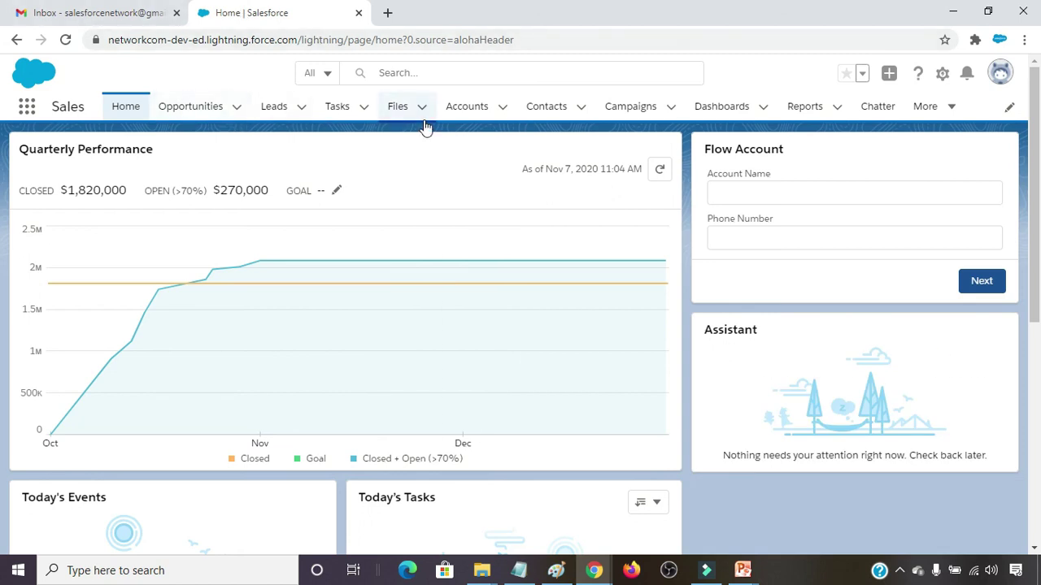
pyautogui.click(472, 112)
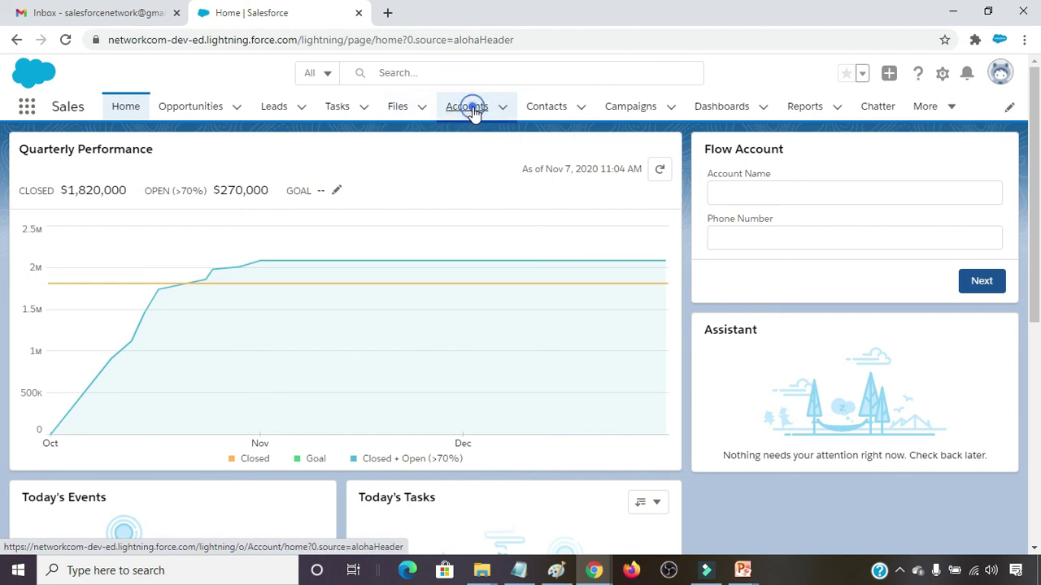